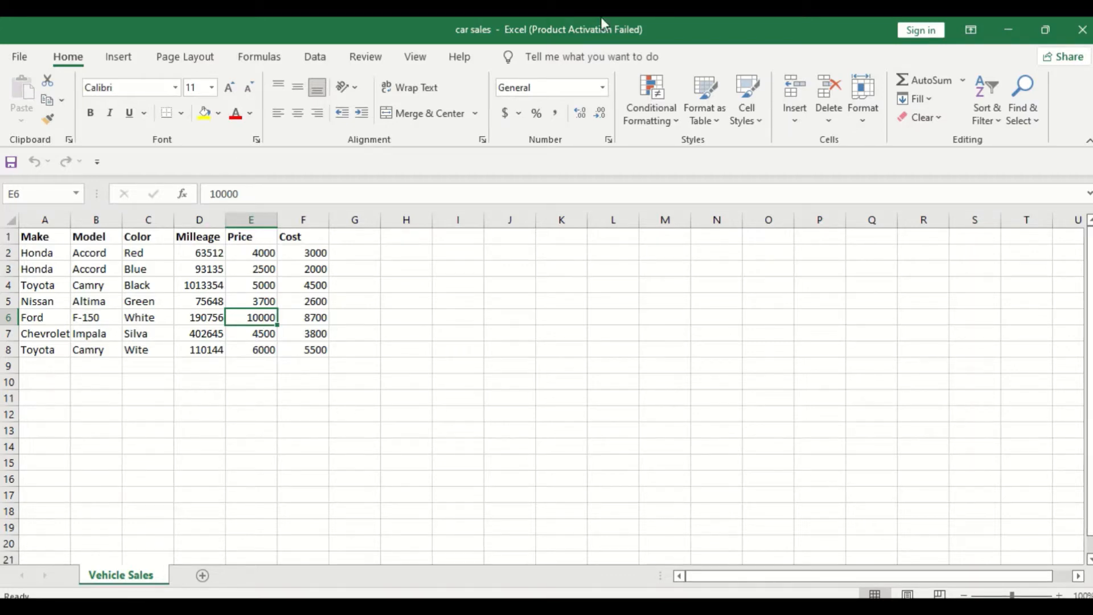
Step: Browse the recommended PivotTable layouts for the vehicle sales data without inserting one
left_click(119, 60)
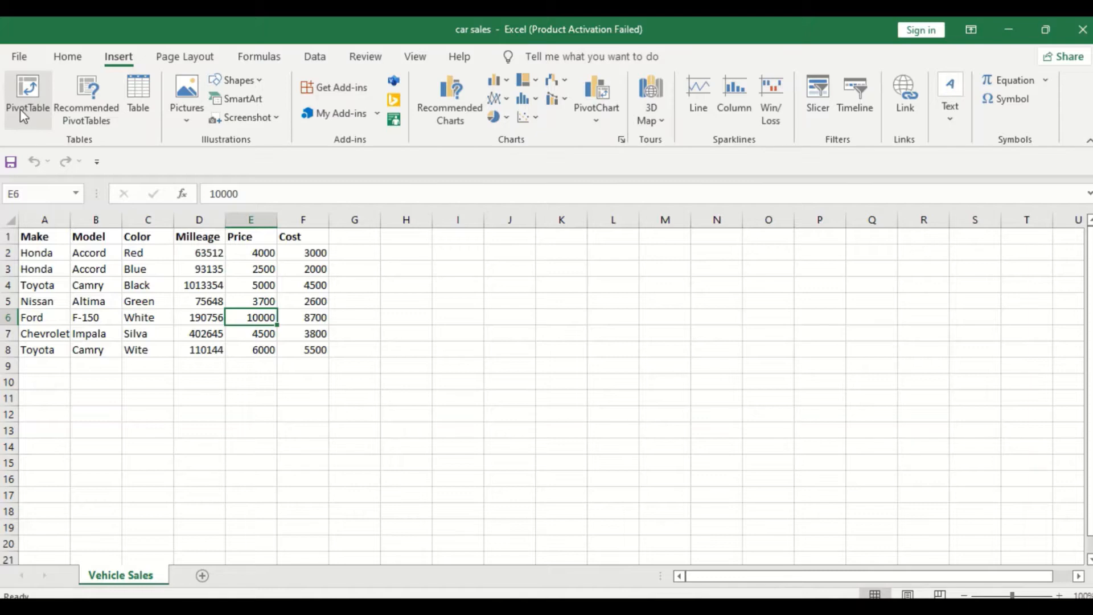
left_click(90, 109)
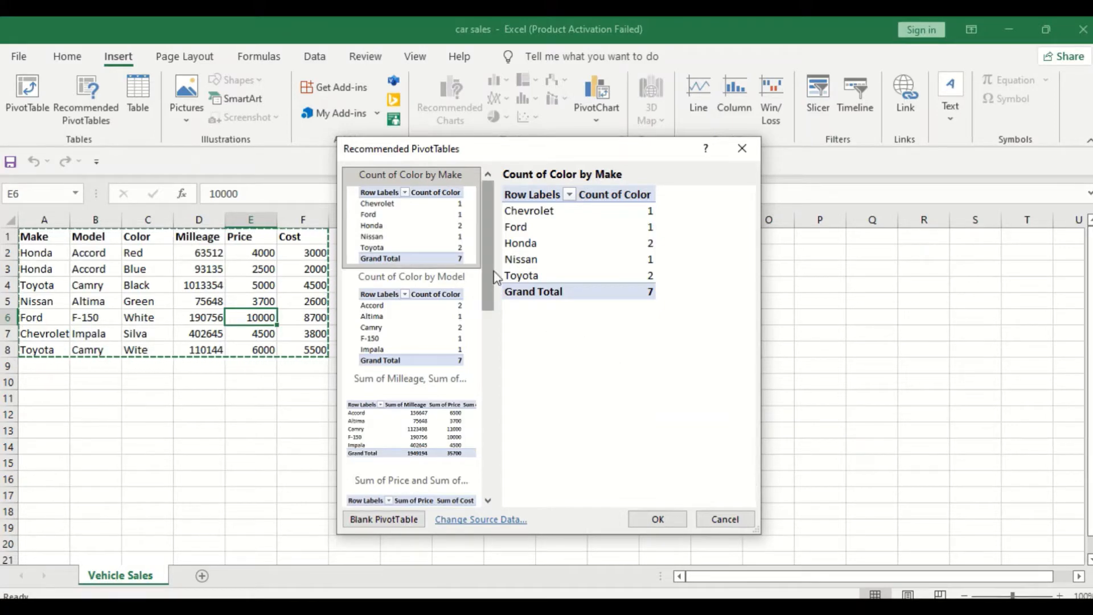
left_click_drag(491, 277, 525, 463)
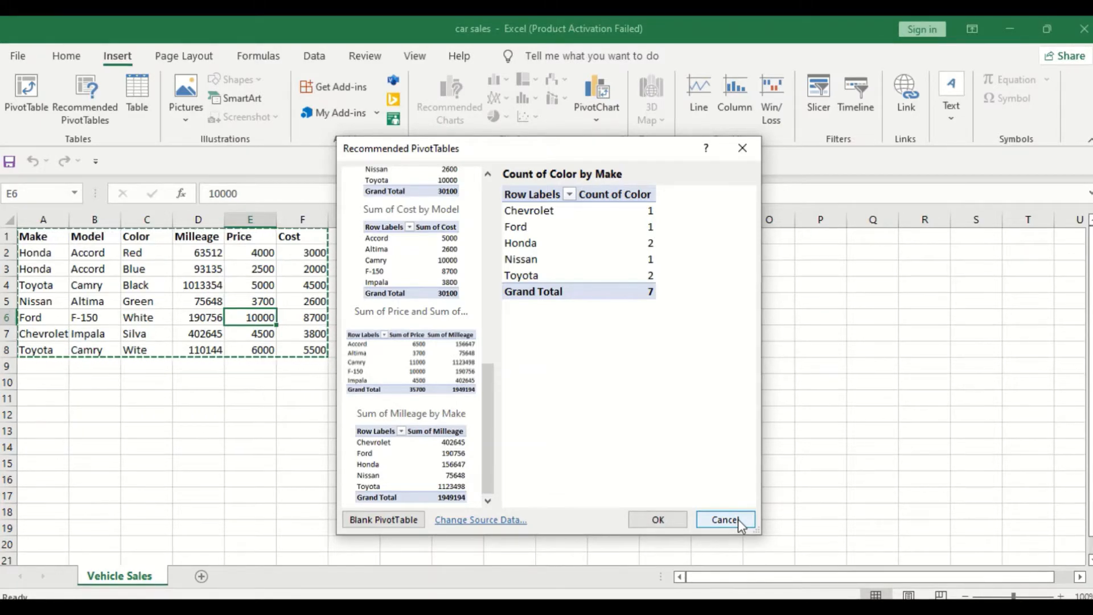
left_click(727, 520)
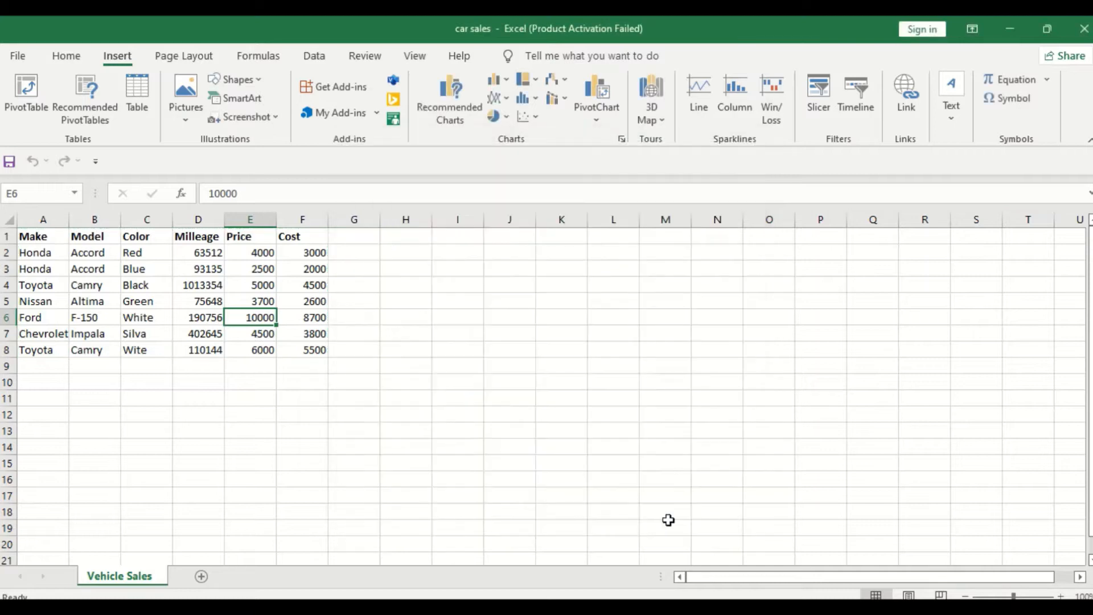
Step: Insert a blank PivotTable based on the Vehicle Sales range A1:F8 in a new worksheet
left_click(26, 103)
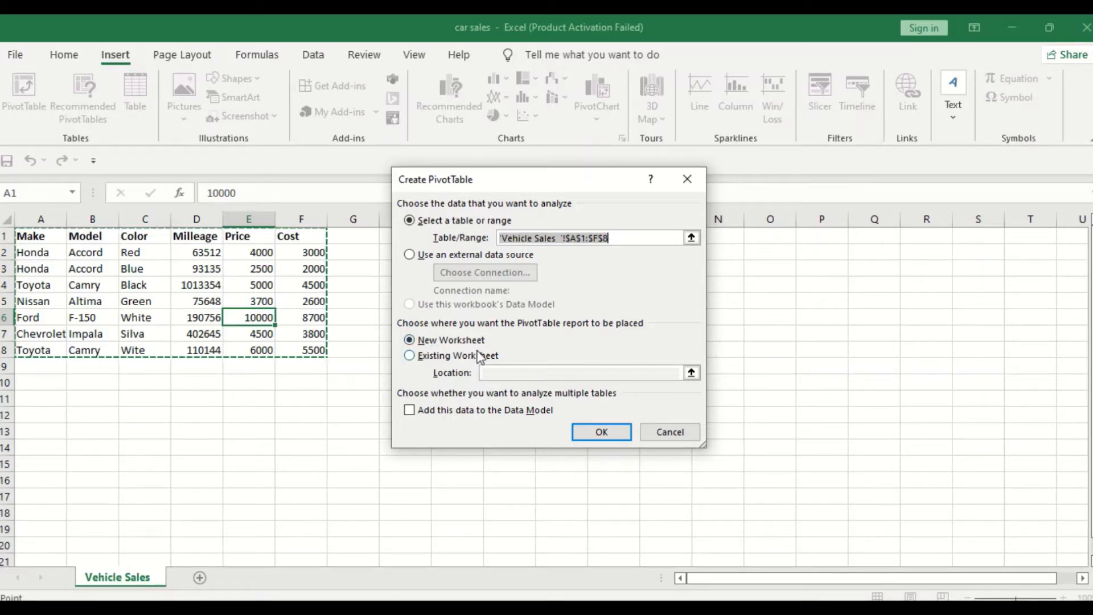
left_click(607, 434)
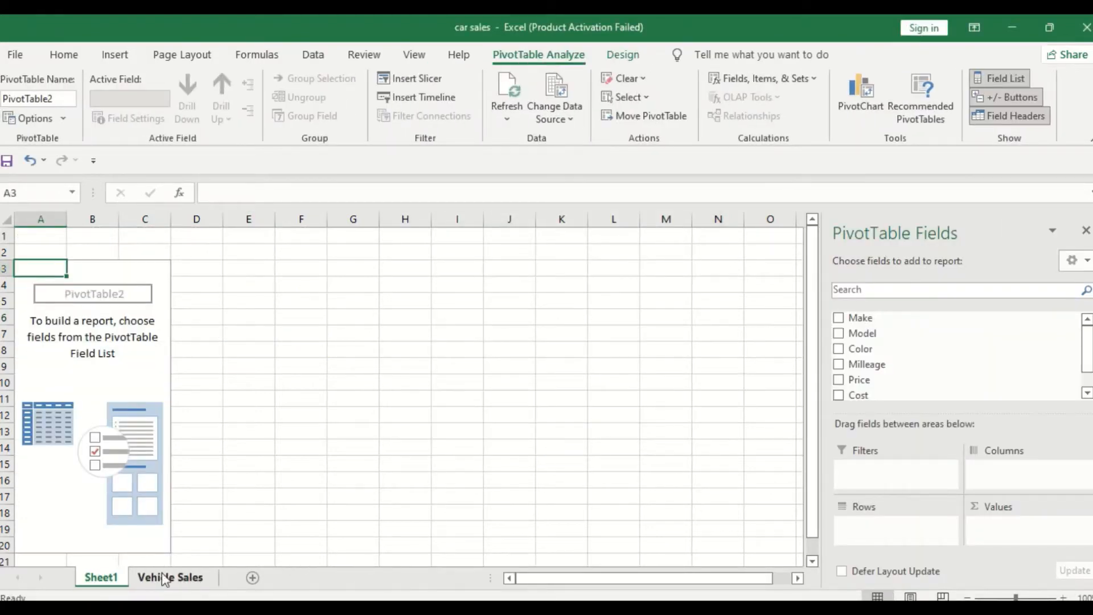
Step: Rename the new PivotTable worksheet as Sales Analysis
right_click(113, 579)
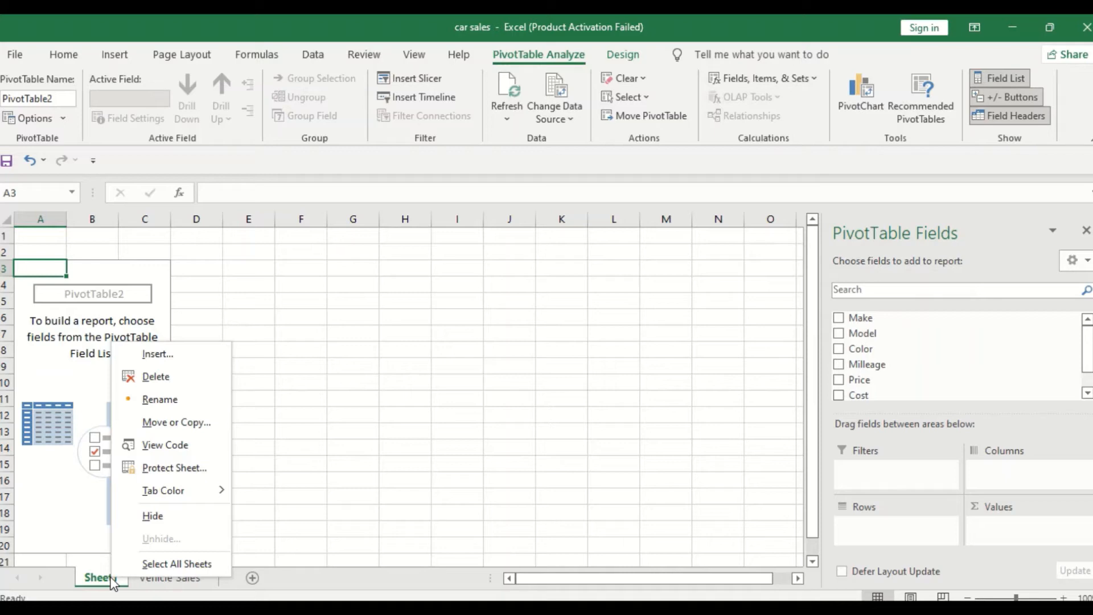
left_click(154, 401)
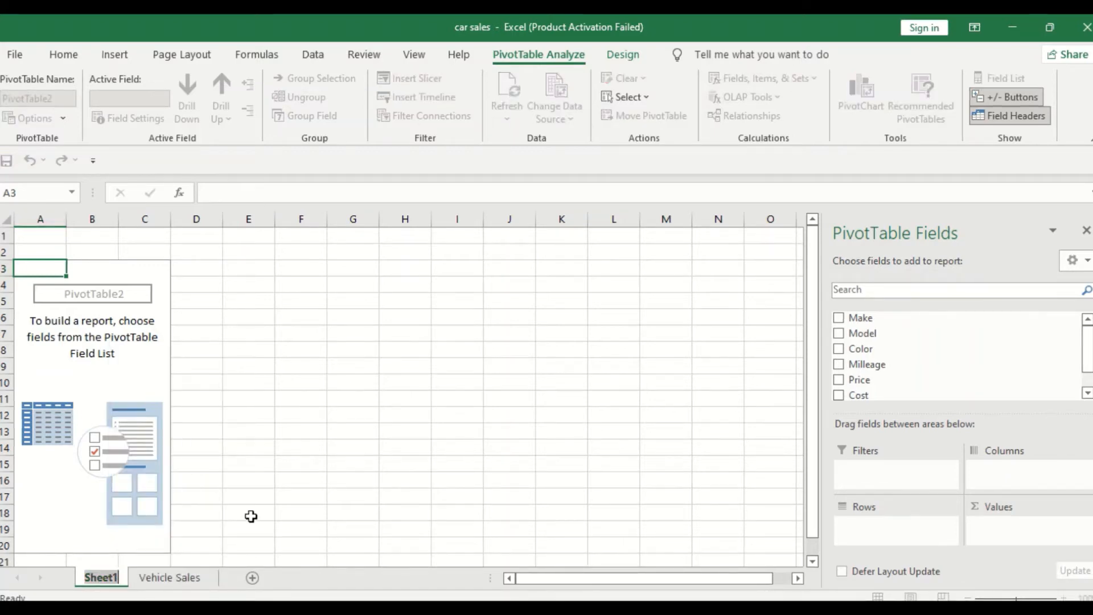
type("P")
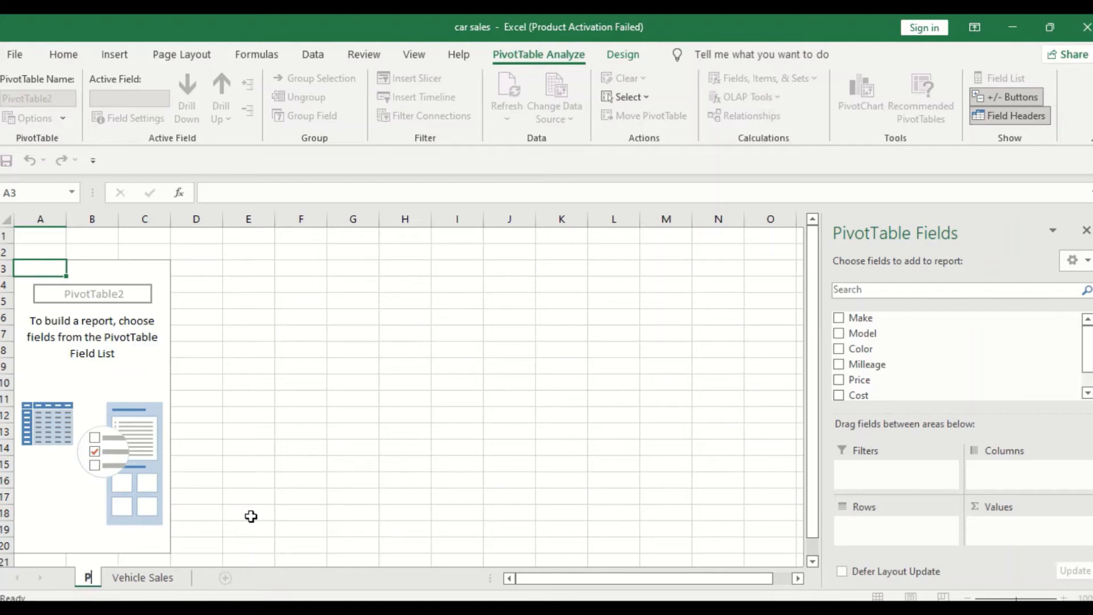
type("ivot")
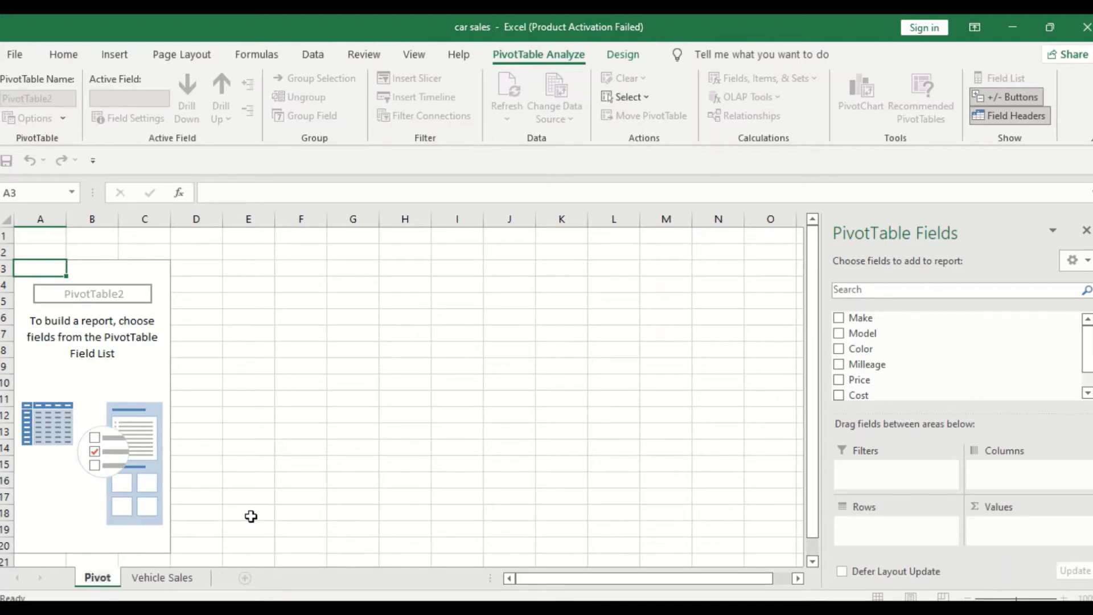
type(" Ana")
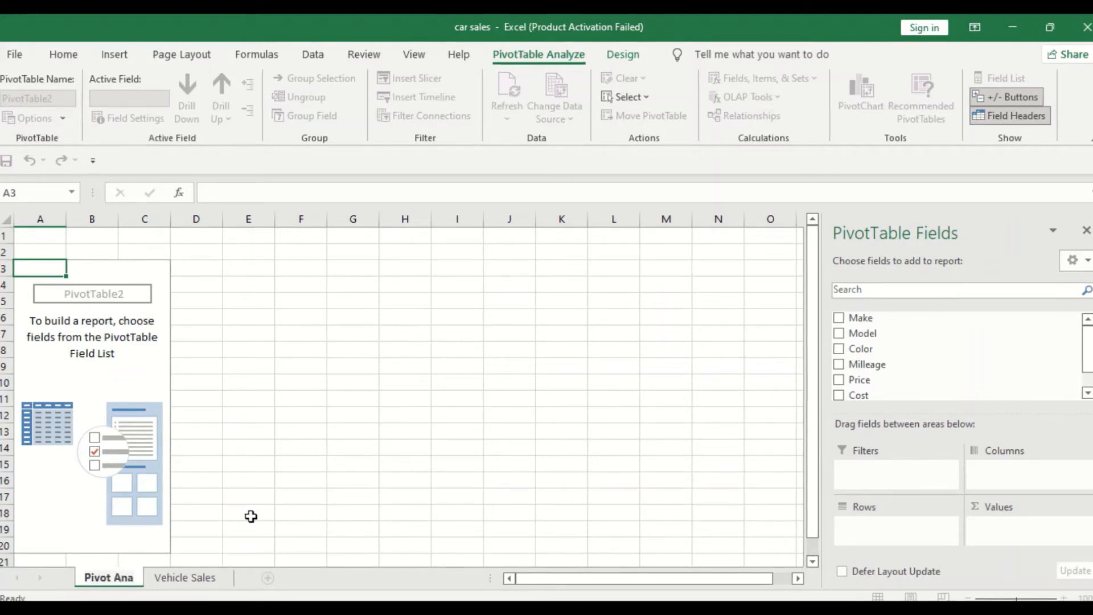
type("ly")
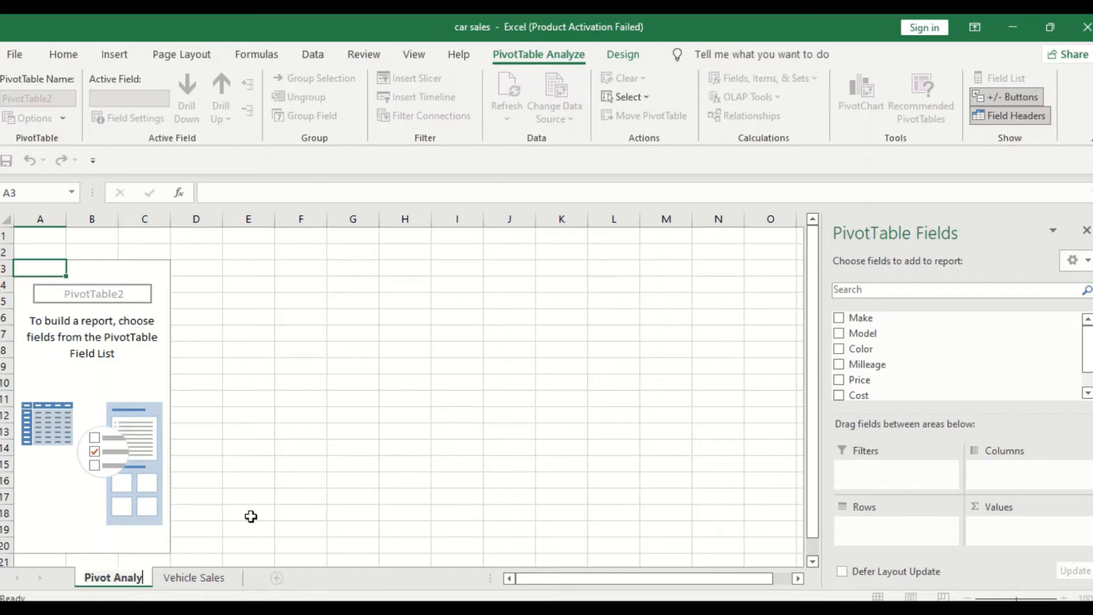
type("sis")
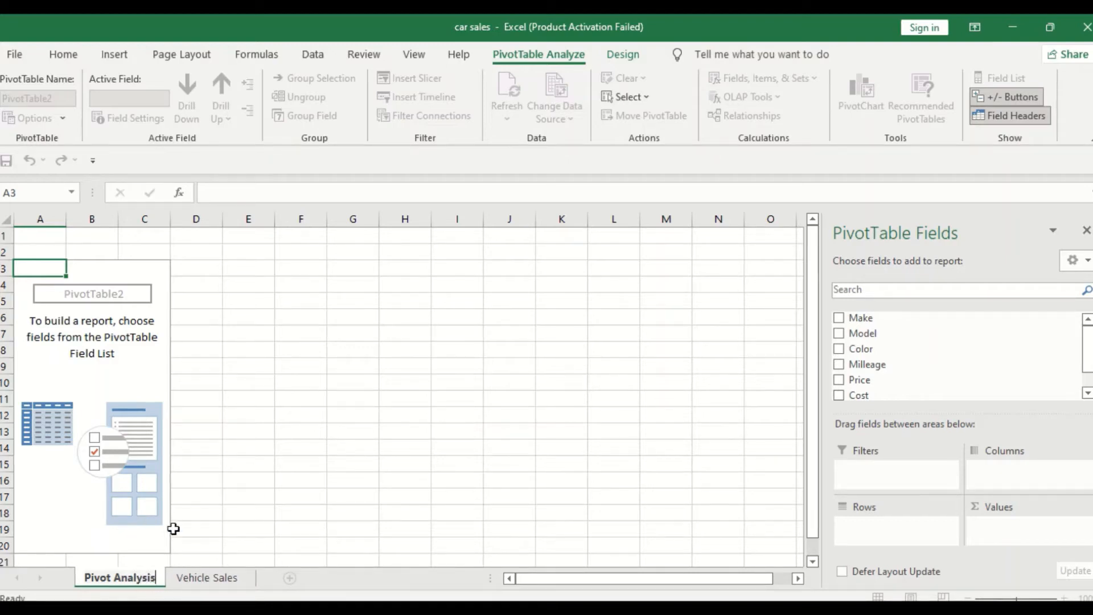
left_click(117, 579)
key("BackSpace")
key("BackSpace")
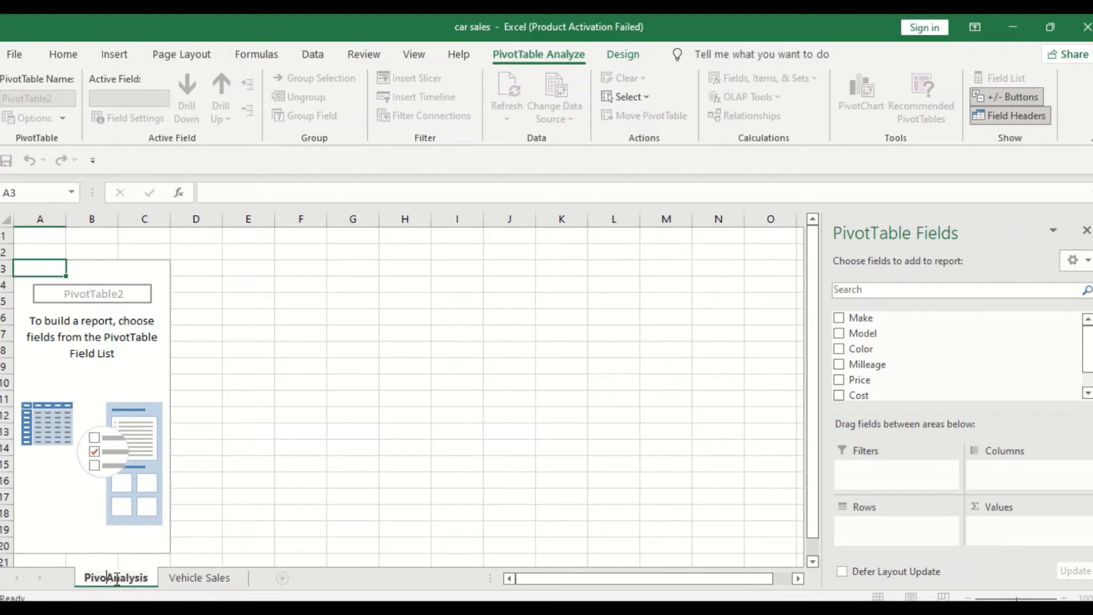
key("BackSpace")
key("BackSpace")
key("BackSpace")
key("BackSpace")
type("Sal")
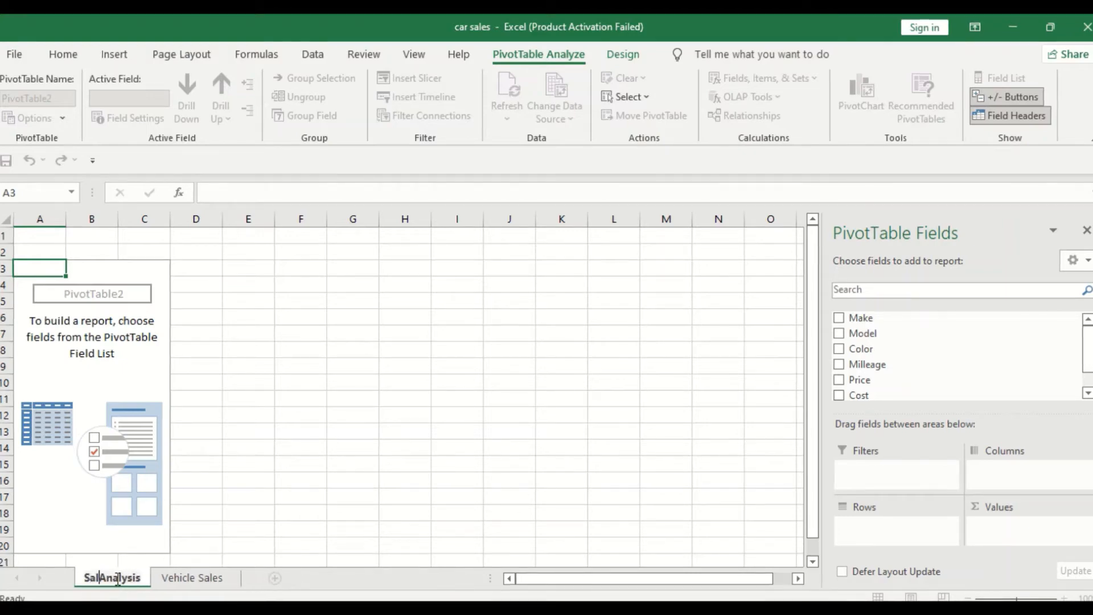
type("es")
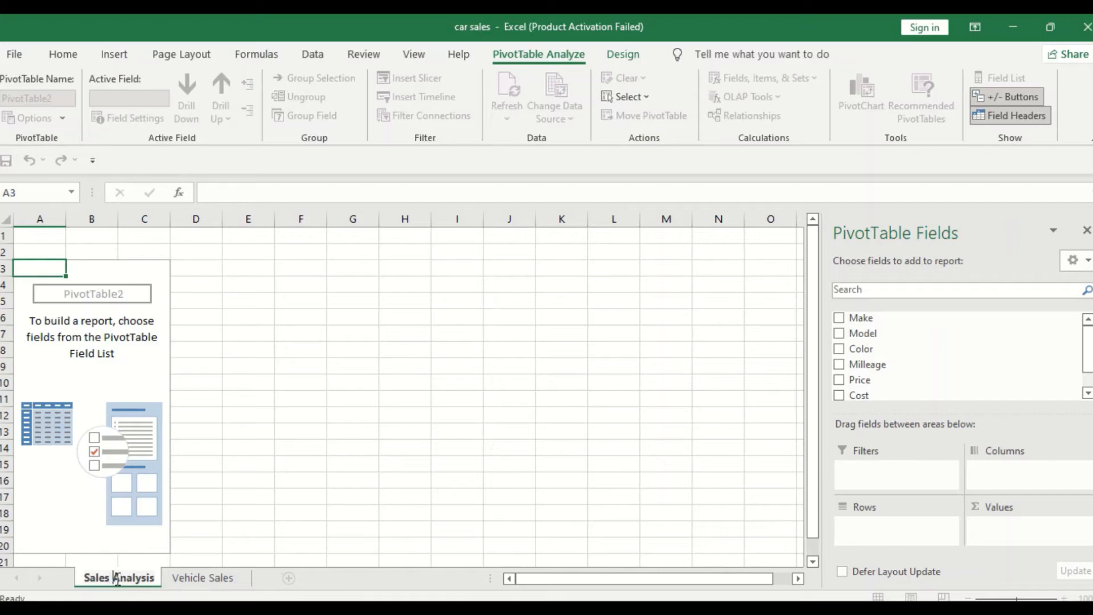
left_click(206, 445)
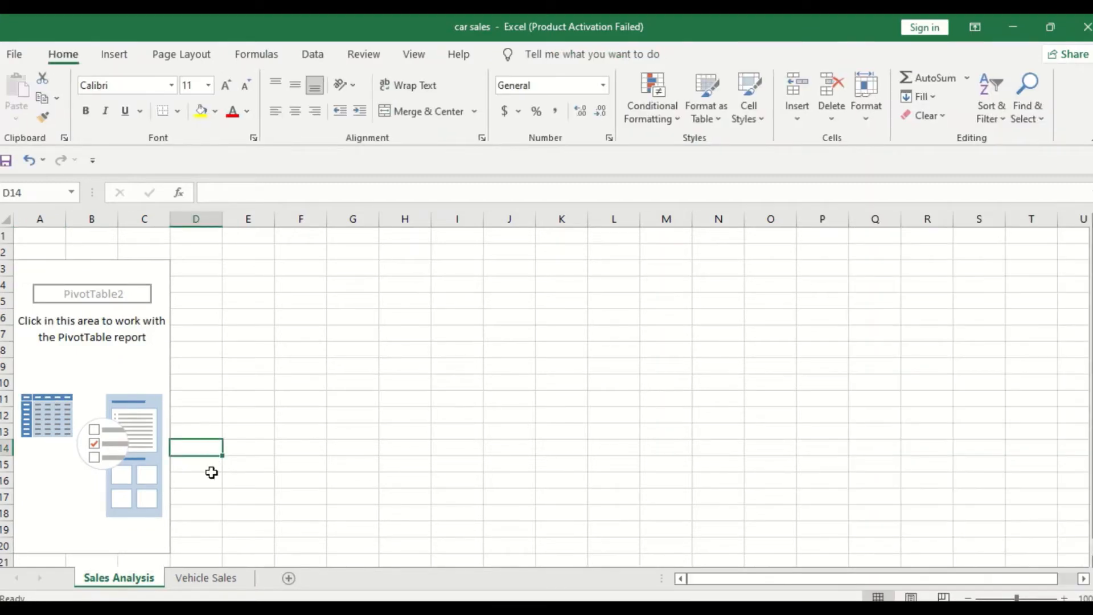
Step: Add the Make field to the PivotTable's rows and the Model field to its values as a count
left_click(140, 383)
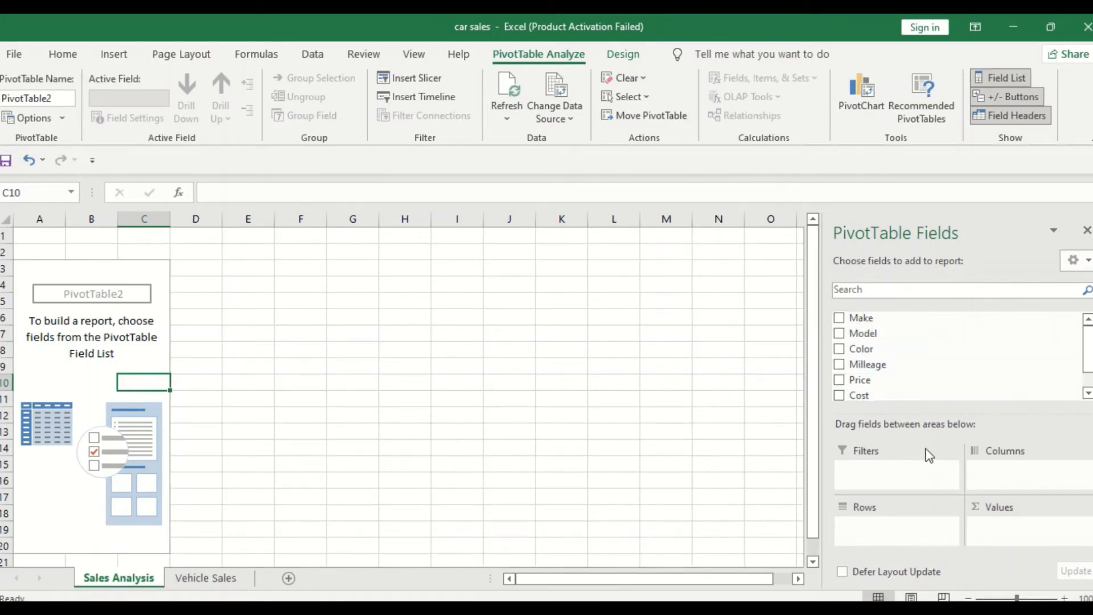
left_click(841, 318)
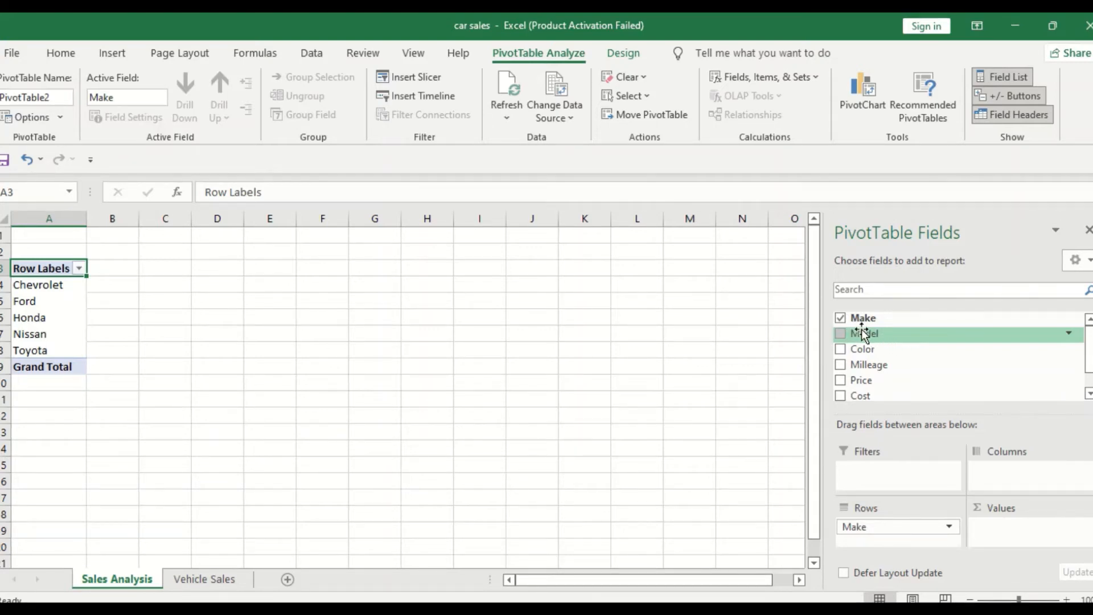
left_click_drag(870, 332, 1021, 527)
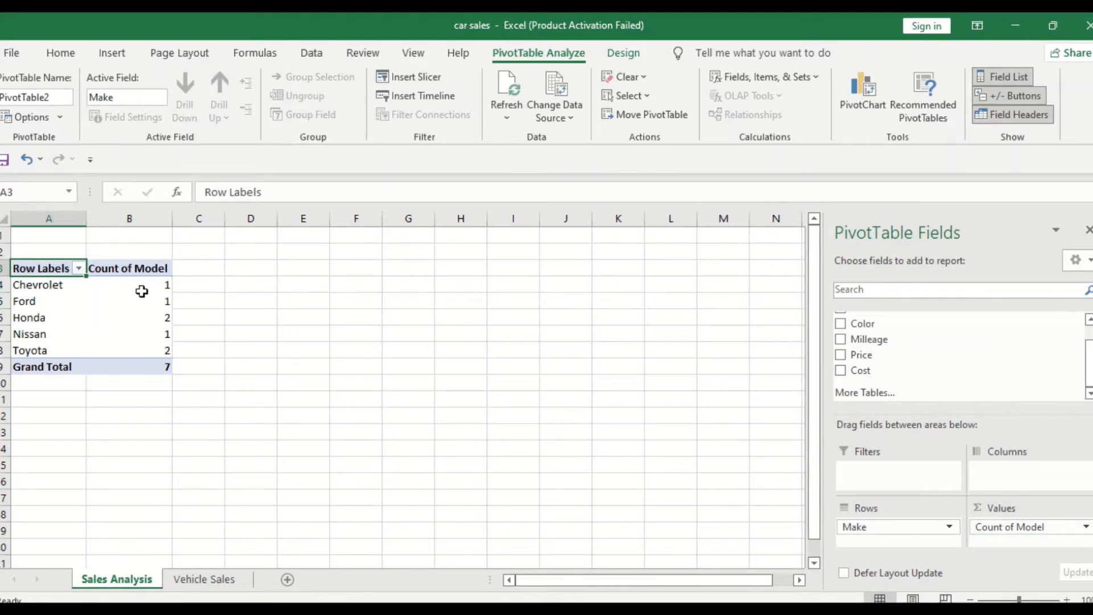
mouse_move(155, 289)
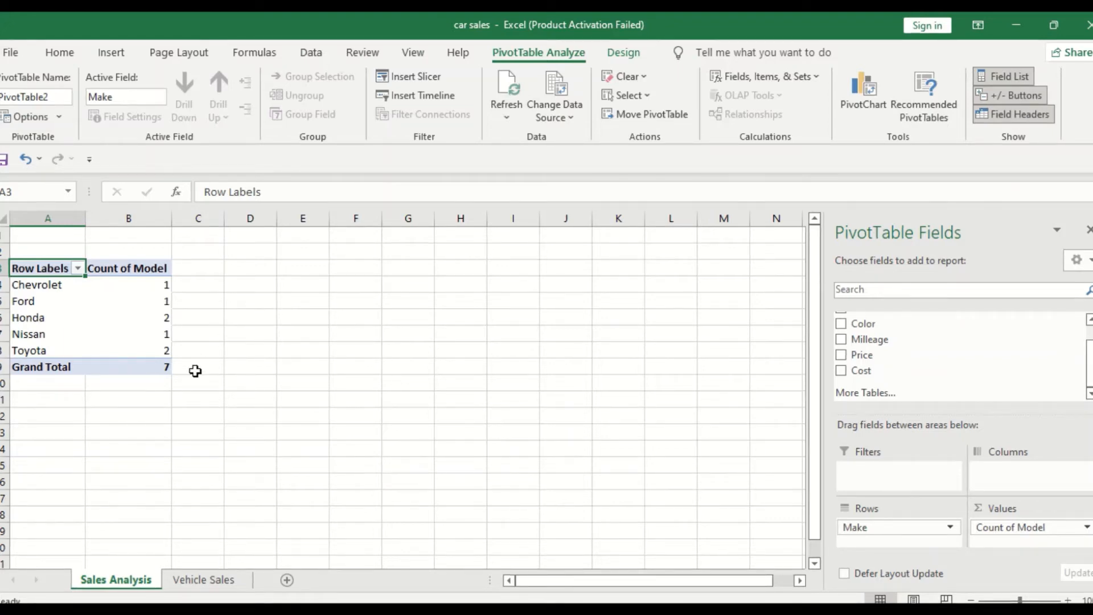
Step: Add the Price and Cost fields to the PivotTable's values as sums
left_click(166, 349)
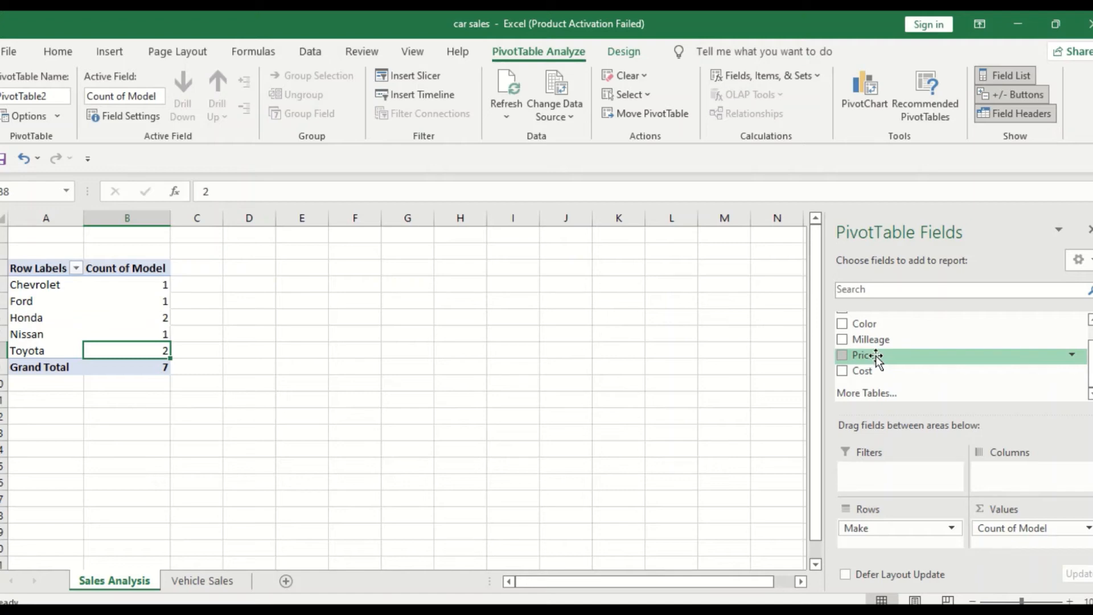
left_click_drag(877, 357, 999, 539)
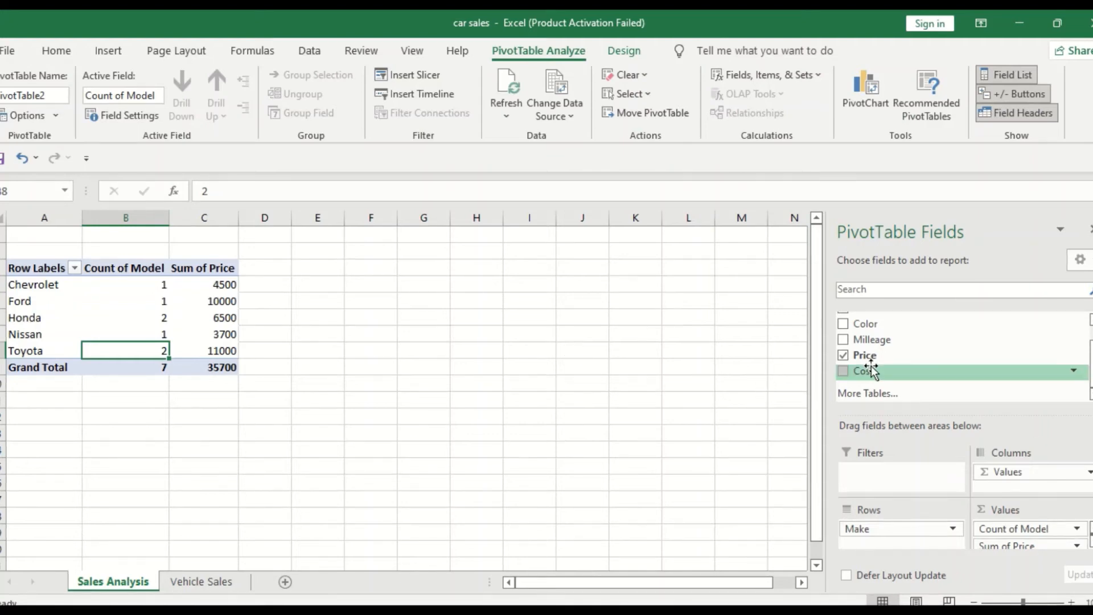
left_click_drag(873, 373, 1028, 550)
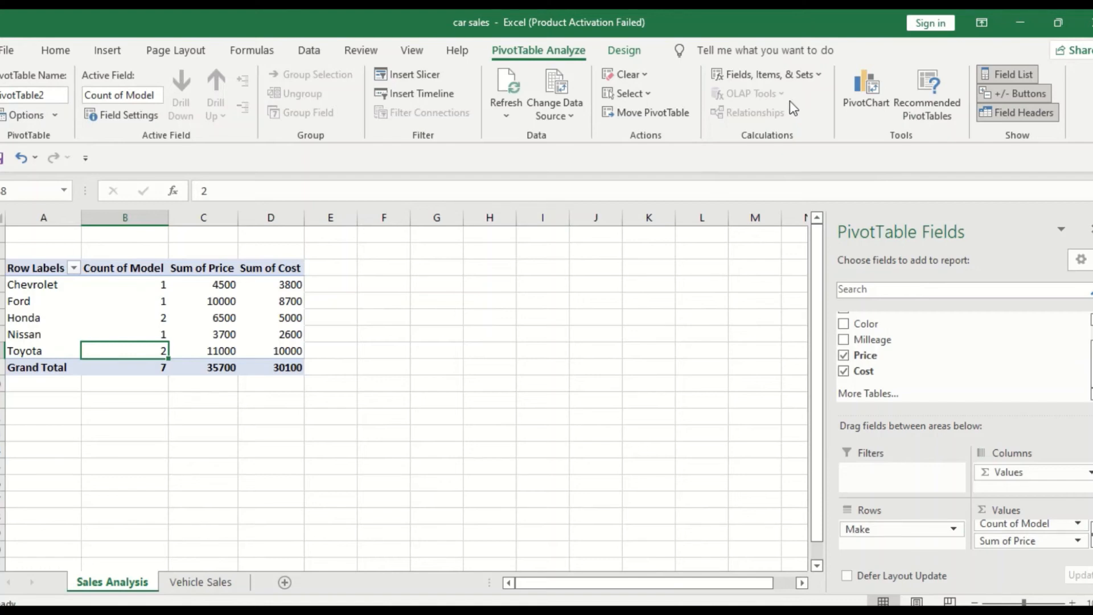
Step: Start a new calculated field for the PivotTable and name it Profit Margin
left_click(819, 77)
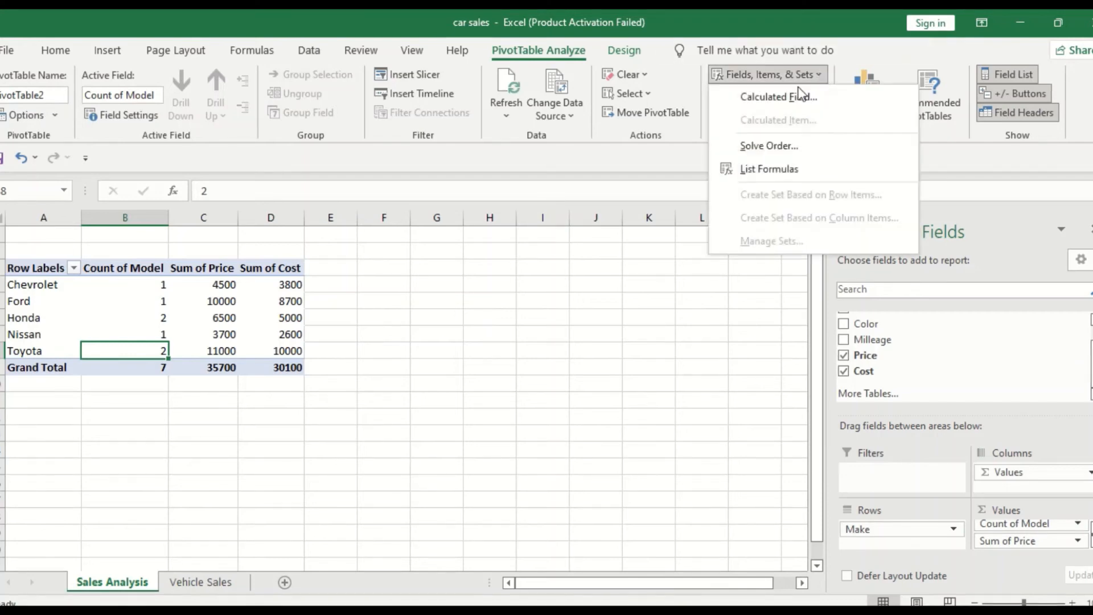
left_click(782, 97)
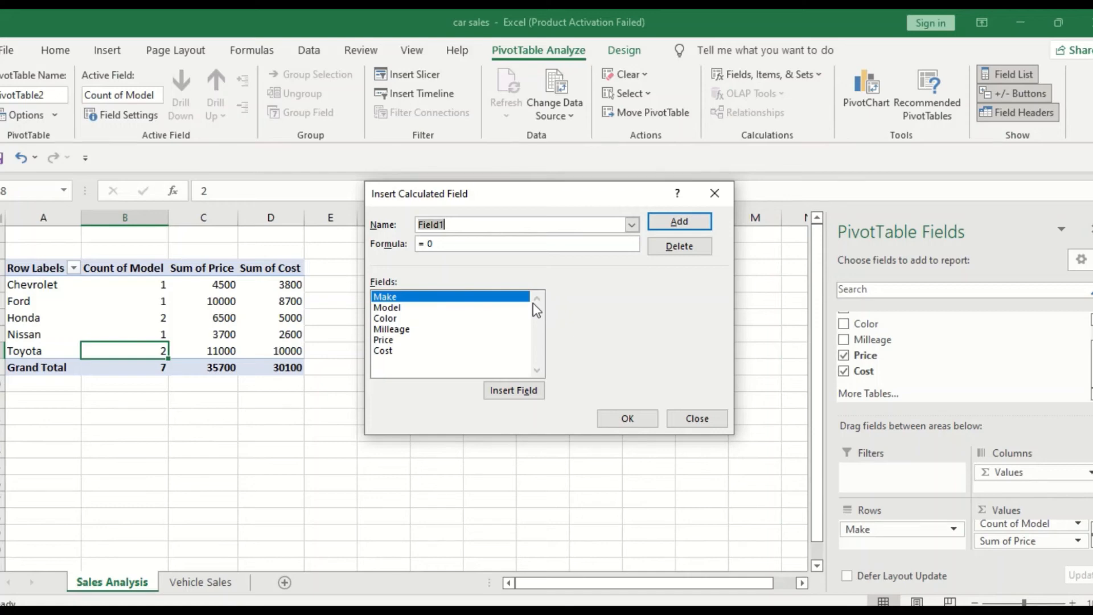
type("Profit M")
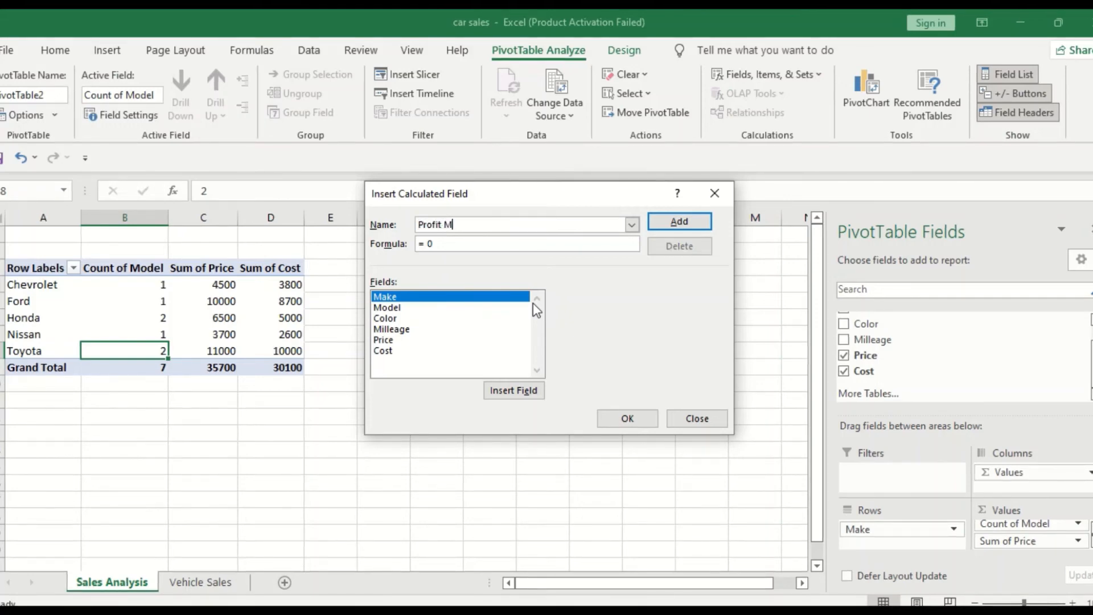
type("argin")
Step: Define the calculated field's formula as Price minus Cost and add the field to the PivotTable
left_click(440, 244)
key("BackSpace")
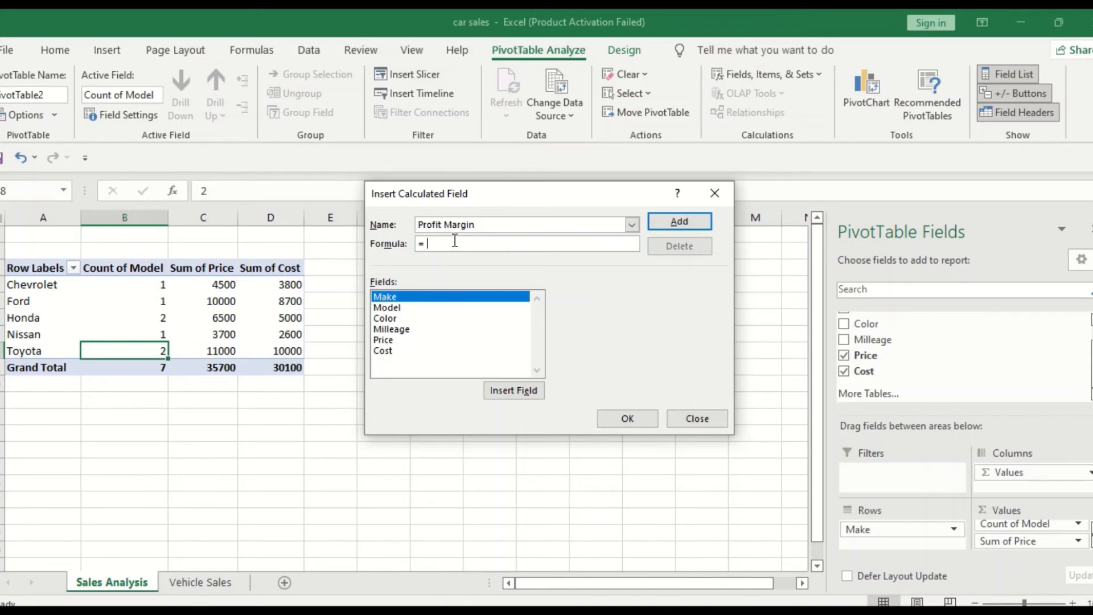
key("BackSpace")
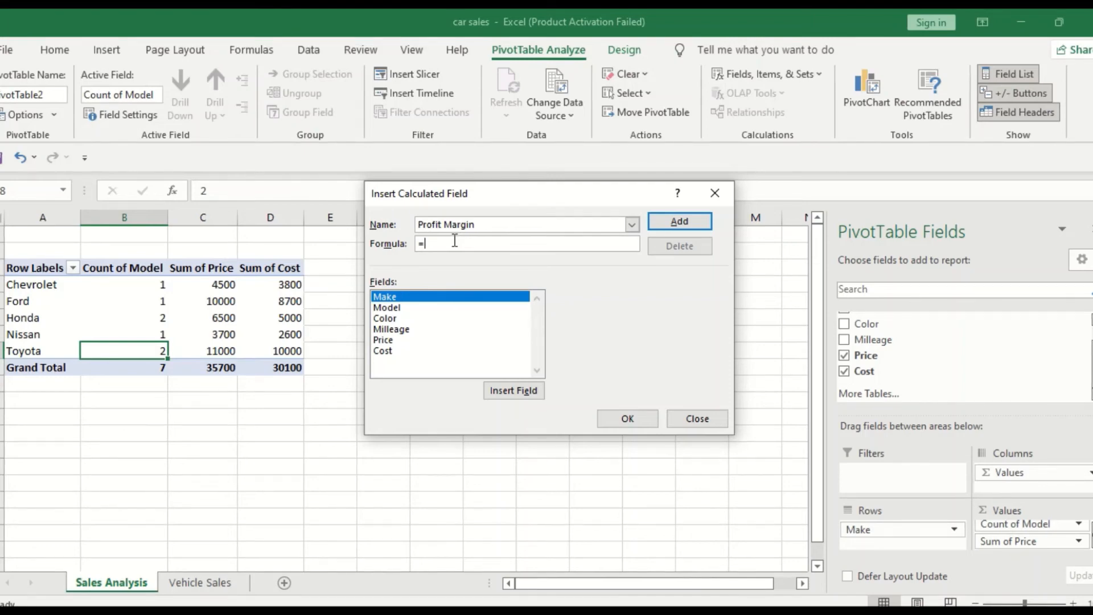
left_click(392, 340)
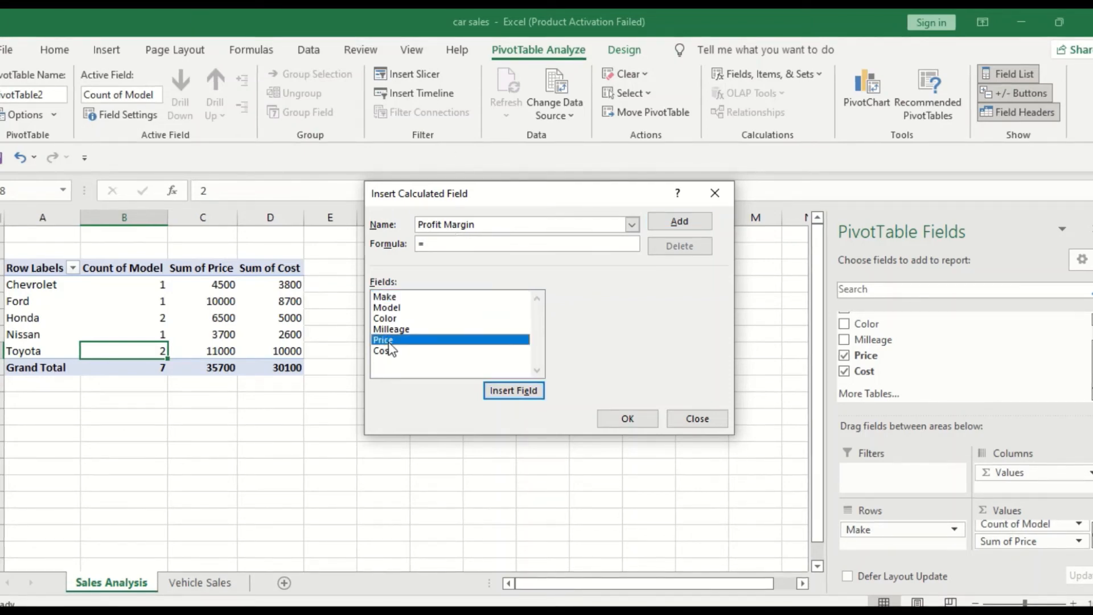
left_click(508, 393)
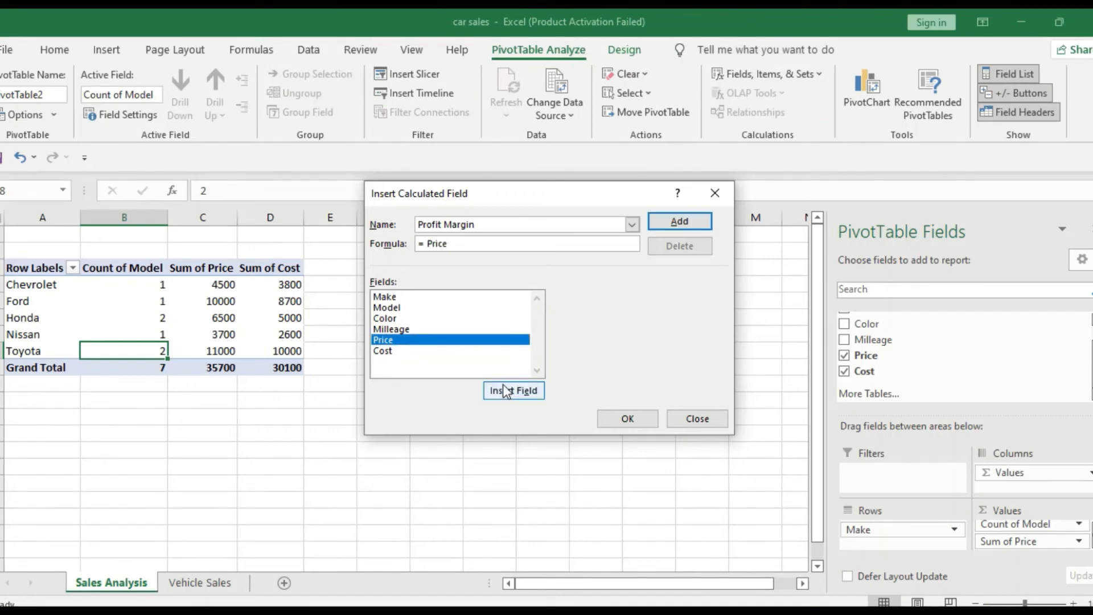
type("-")
left_click(450, 351)
left_click(509, 393)
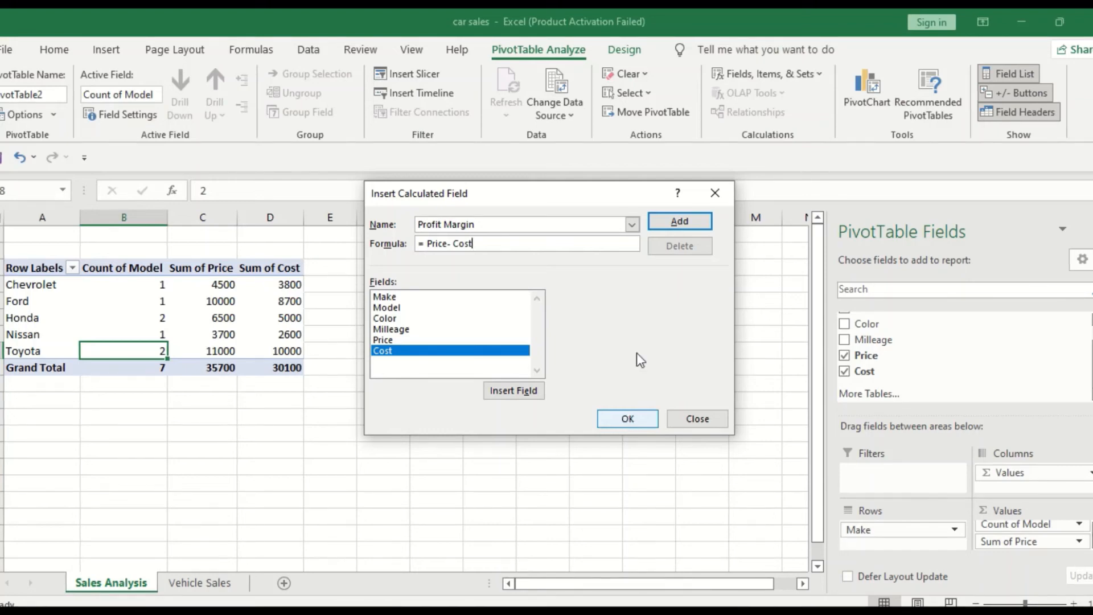
left_click(675, 223)
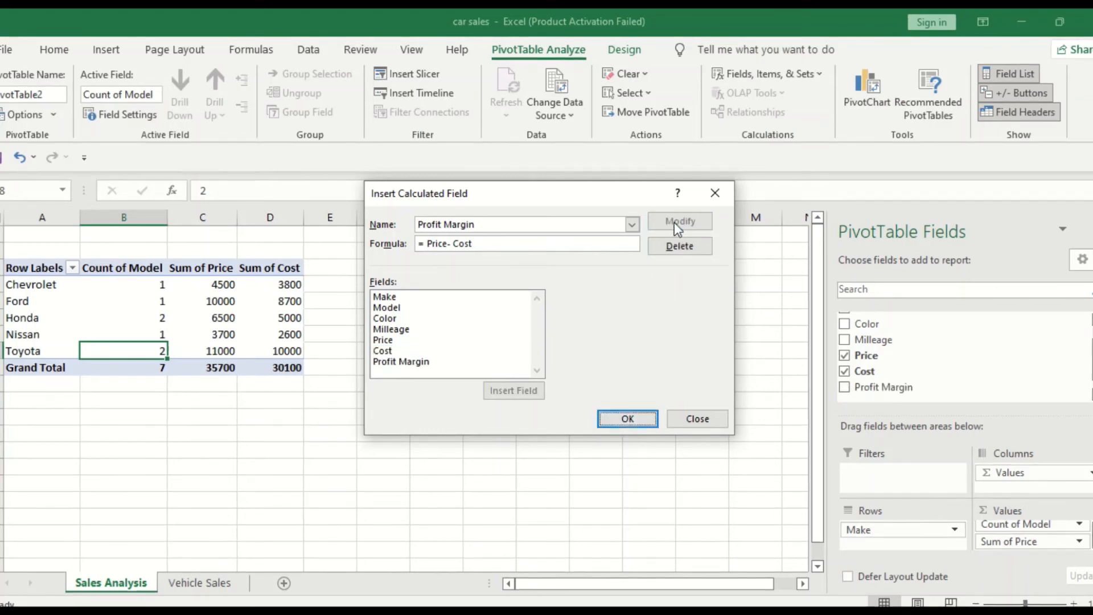
left_click(638, 417)
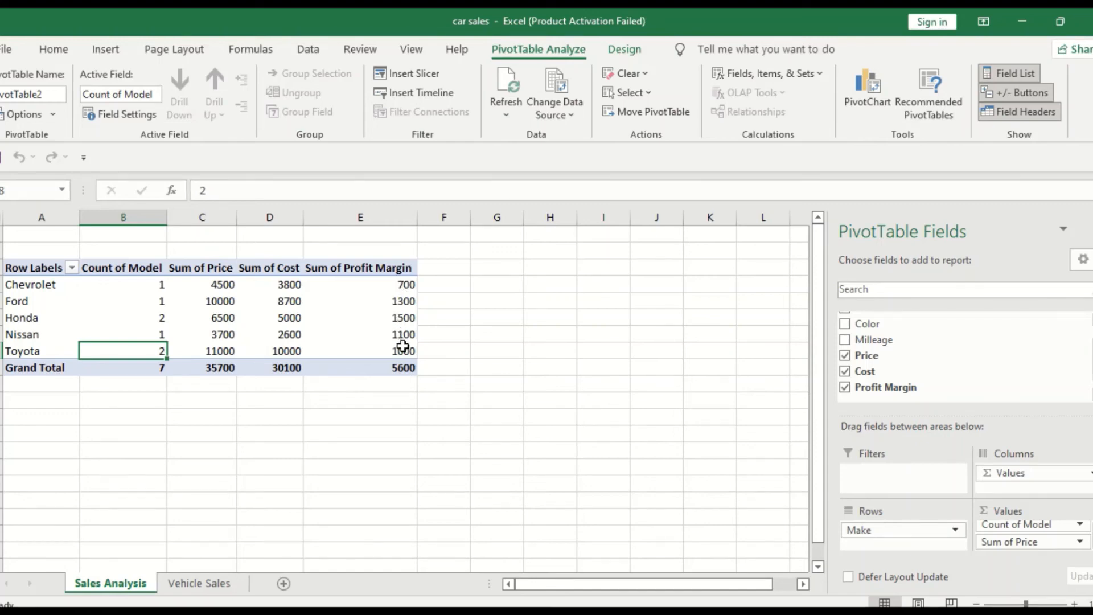
mouse_move(415, 344)
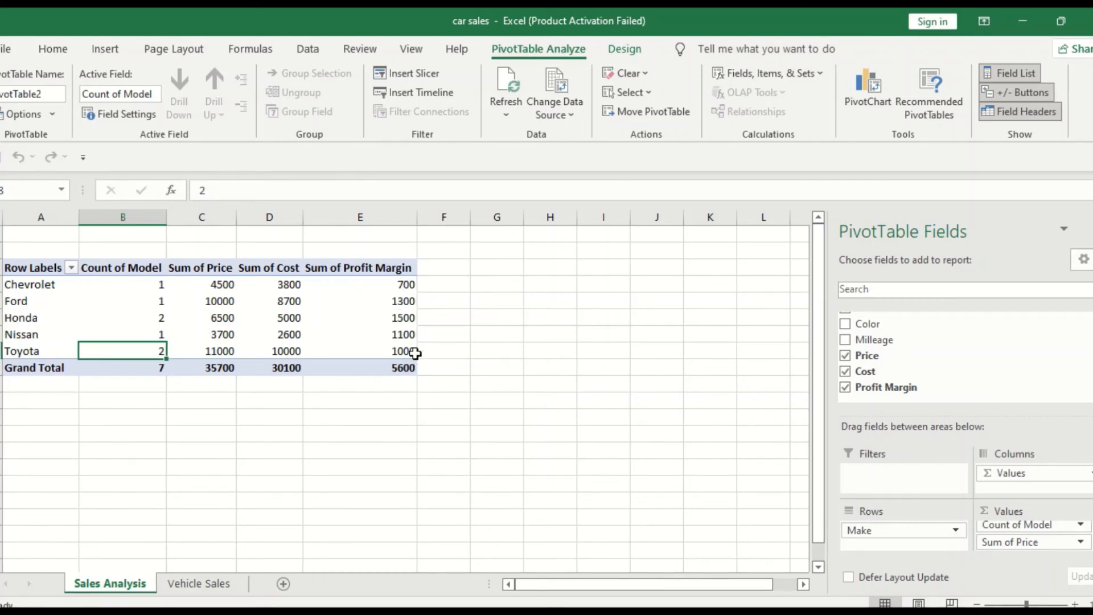
Step: Start a PivotChart from the PivotTable and preview the Line, Pie, Bar, Area, Stock, Surface, Radar and Treemap chart types
mouse_move(393, 326)
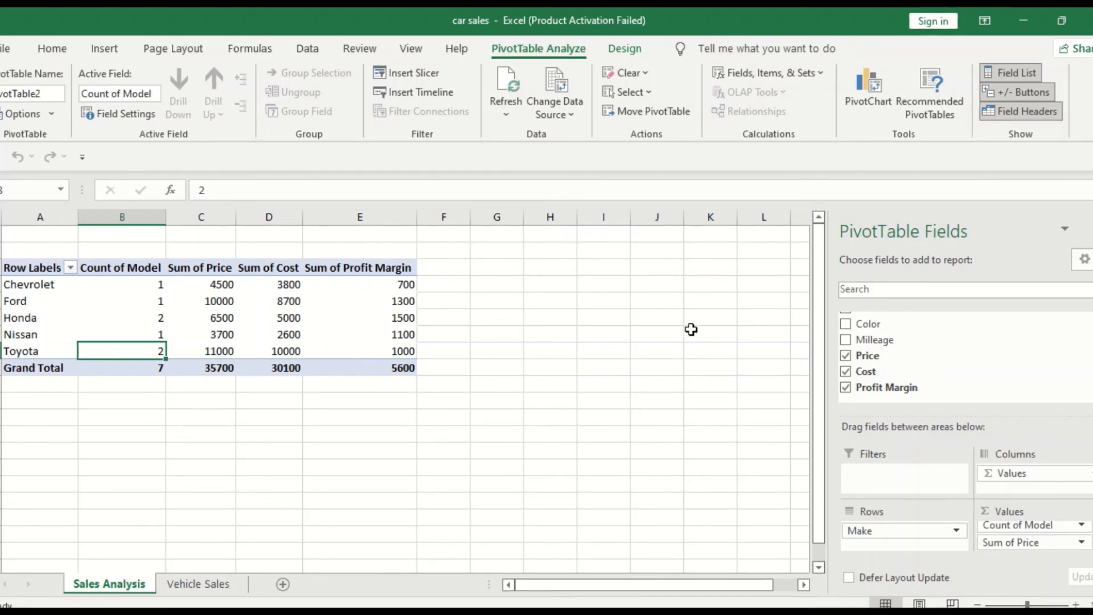
left_click(870, 106)
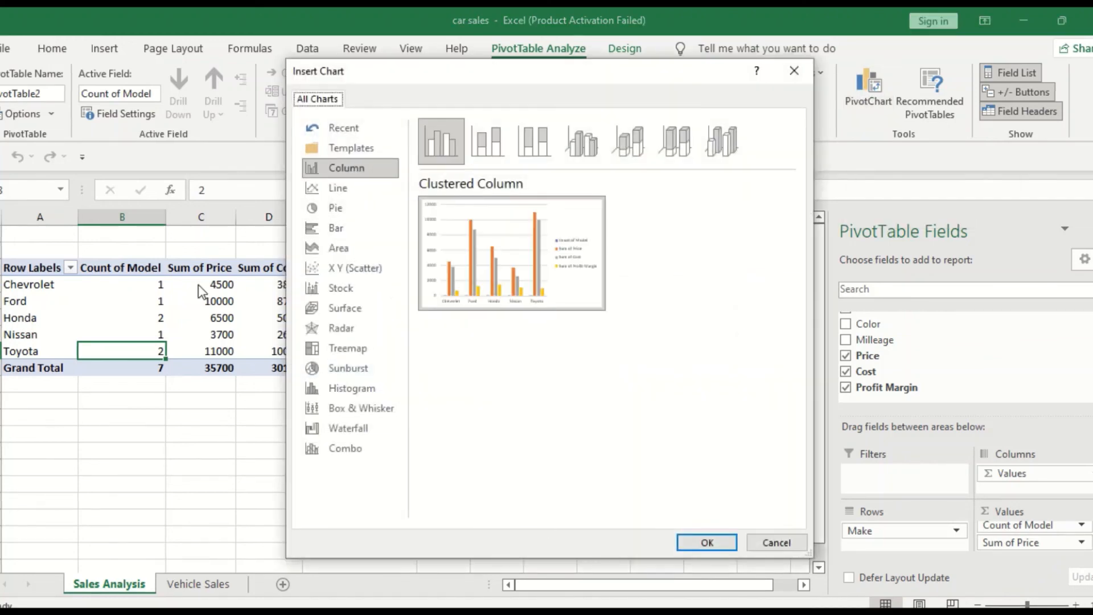
mouse_move(450, 251)
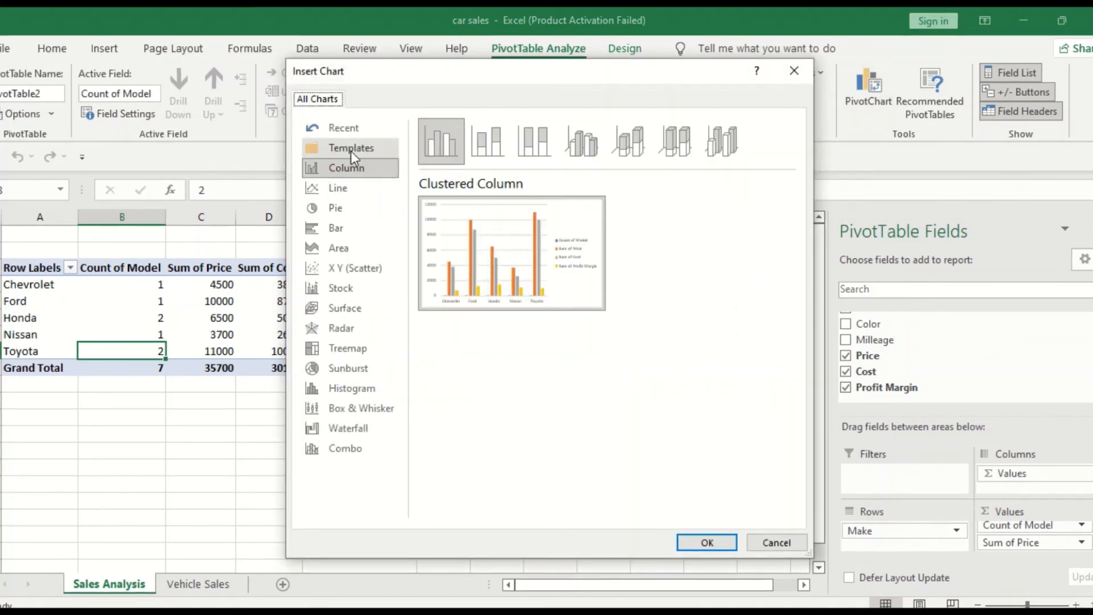
left_click(336, 186)
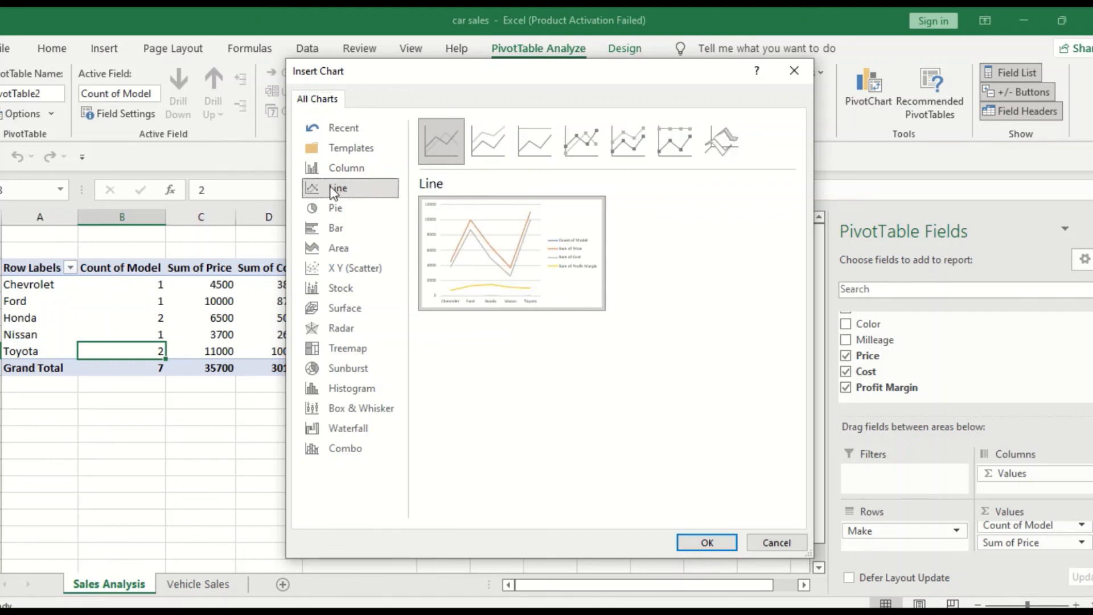
mouse_move(480, 215)
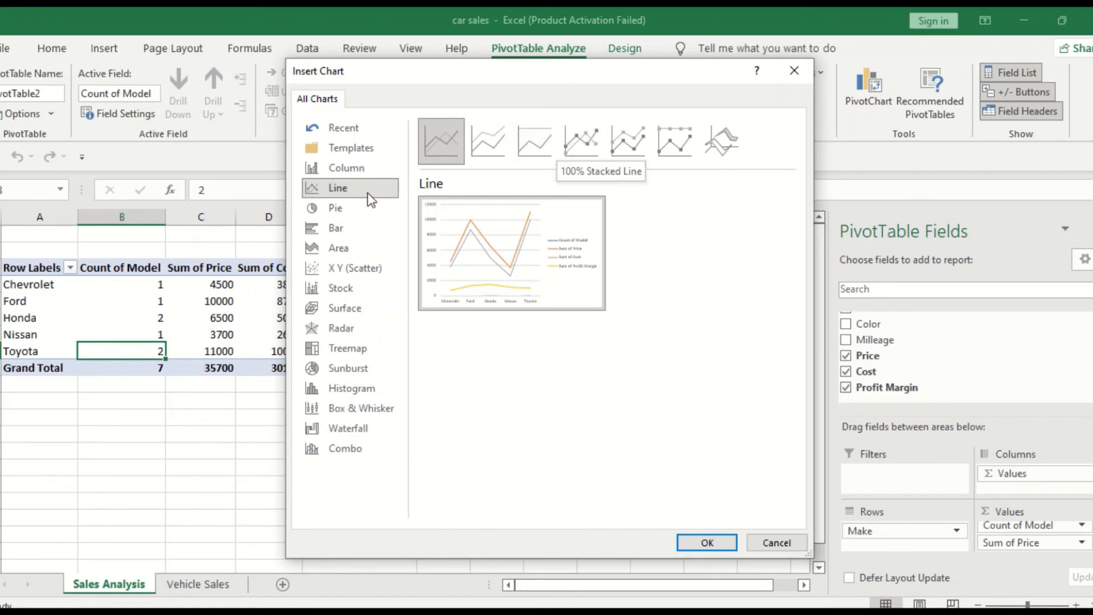
left_click(348, 212)
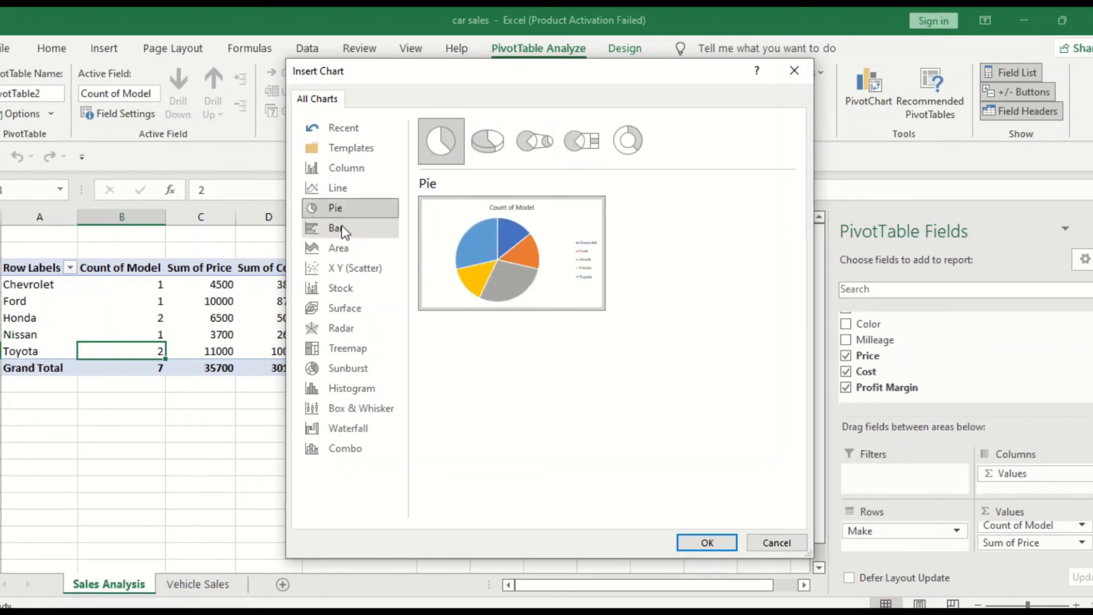
left_click(338, 233)
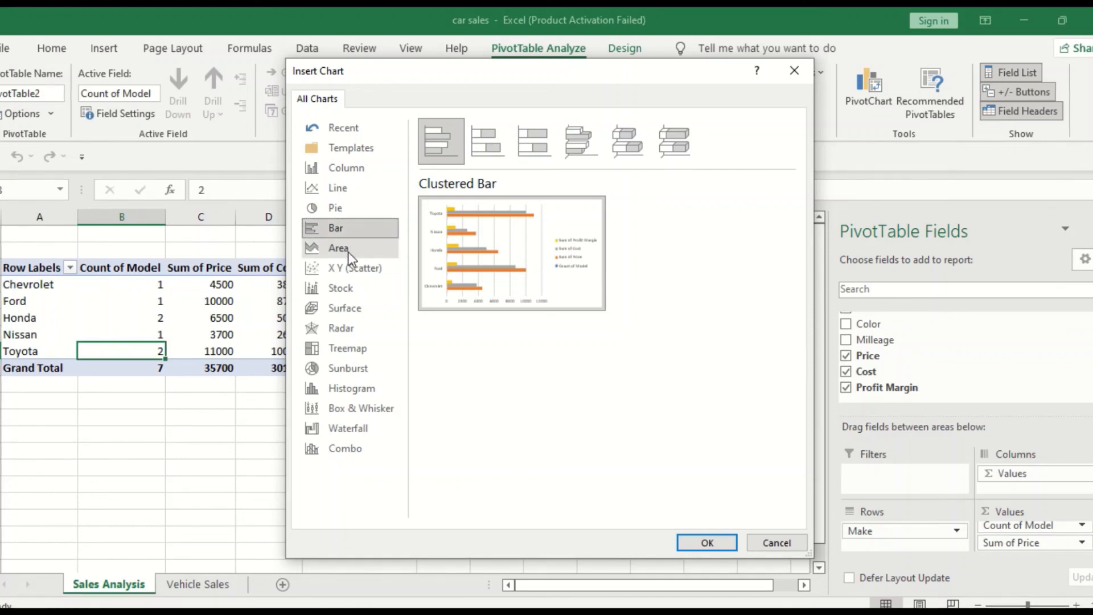
left_click(347, 250)
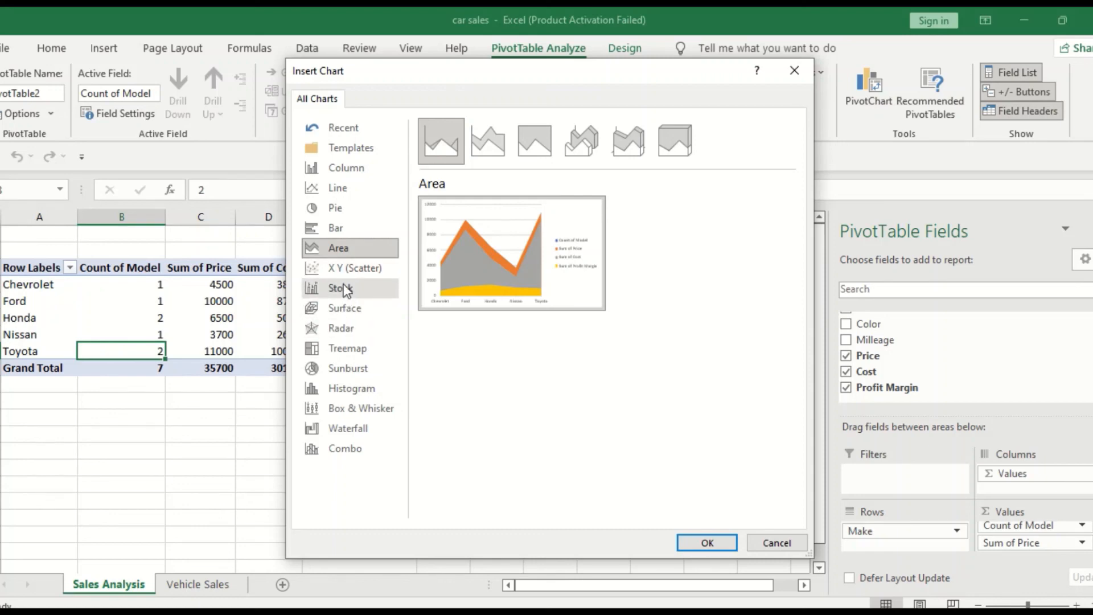
left_click(344, 290)
left_click(346, 311)
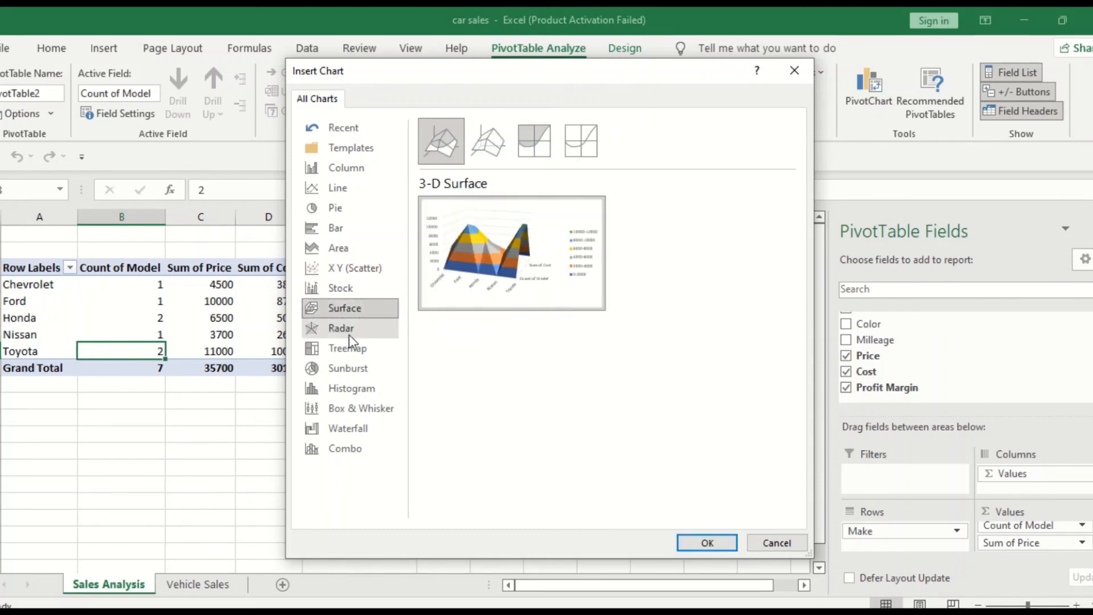
left_click(350, 333)
left_click(348, 349)
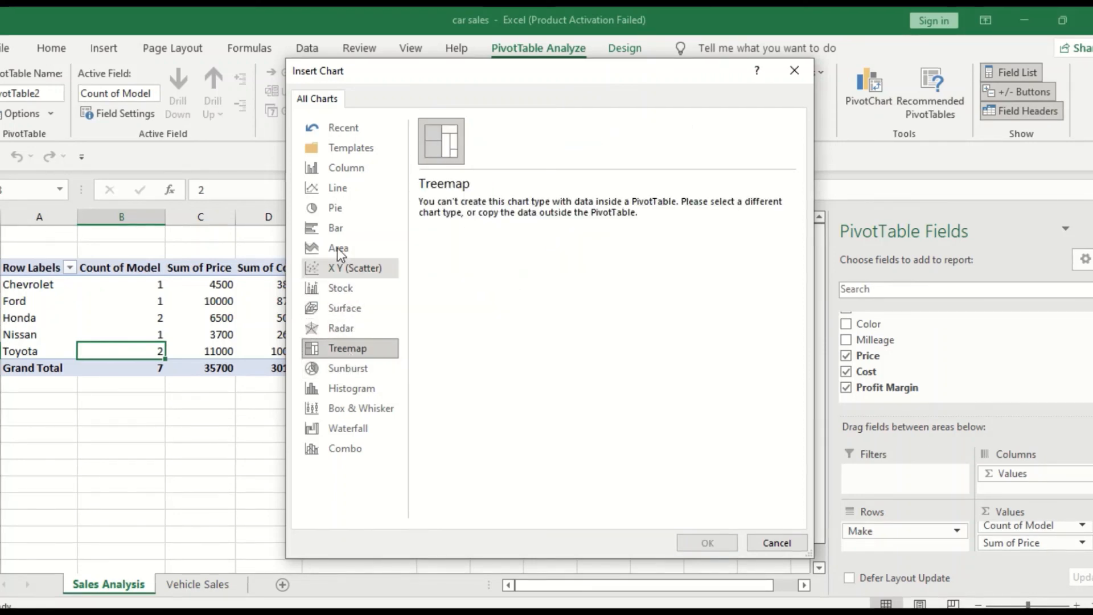
Step: Choose the 3-D Column type from the column charts and insert the PivotChart on the Sales Analysis sheet
left_click(332, 170)
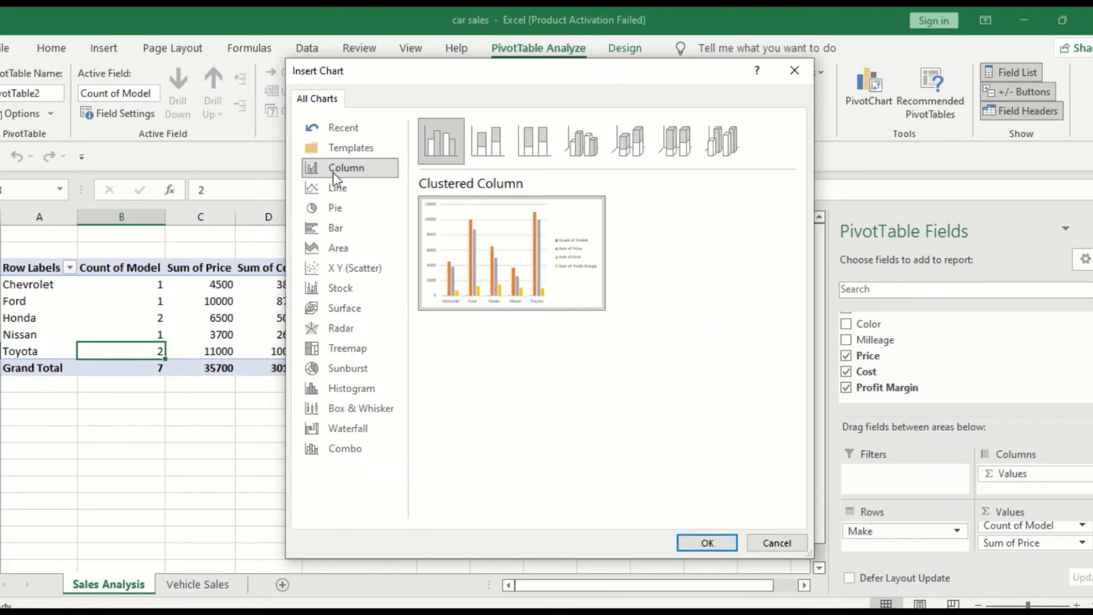
mouse_move(435, 203)
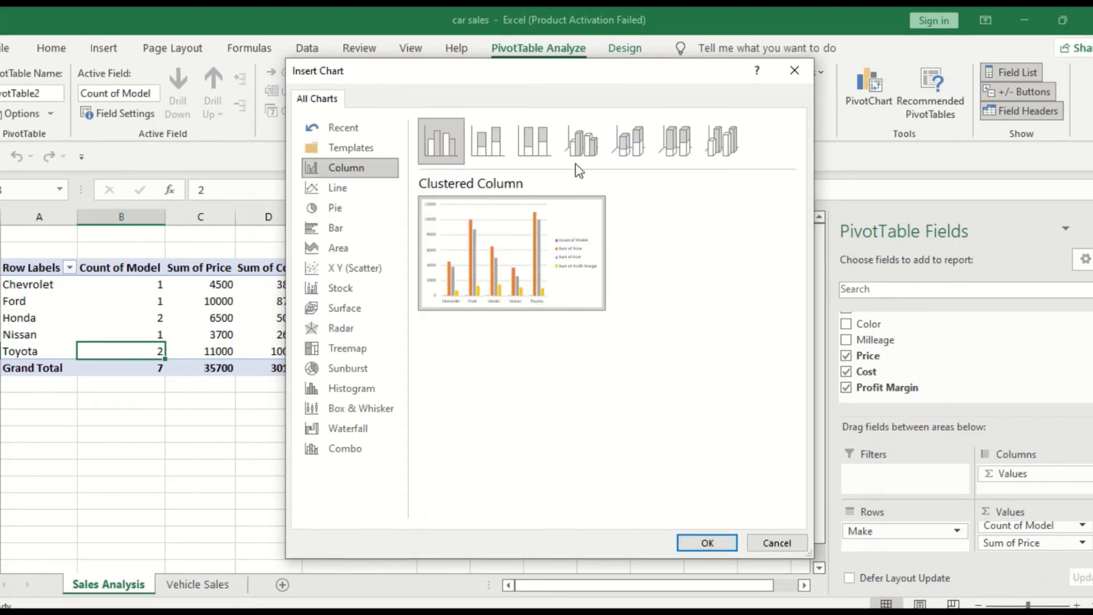
left_click(728, 143)
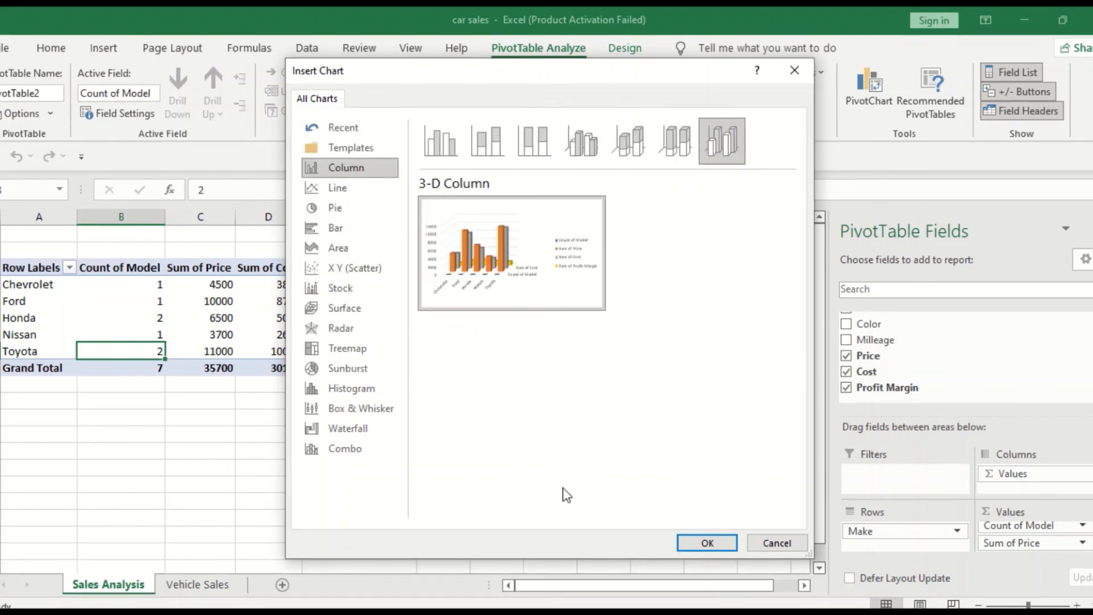
left_click(696, 542)
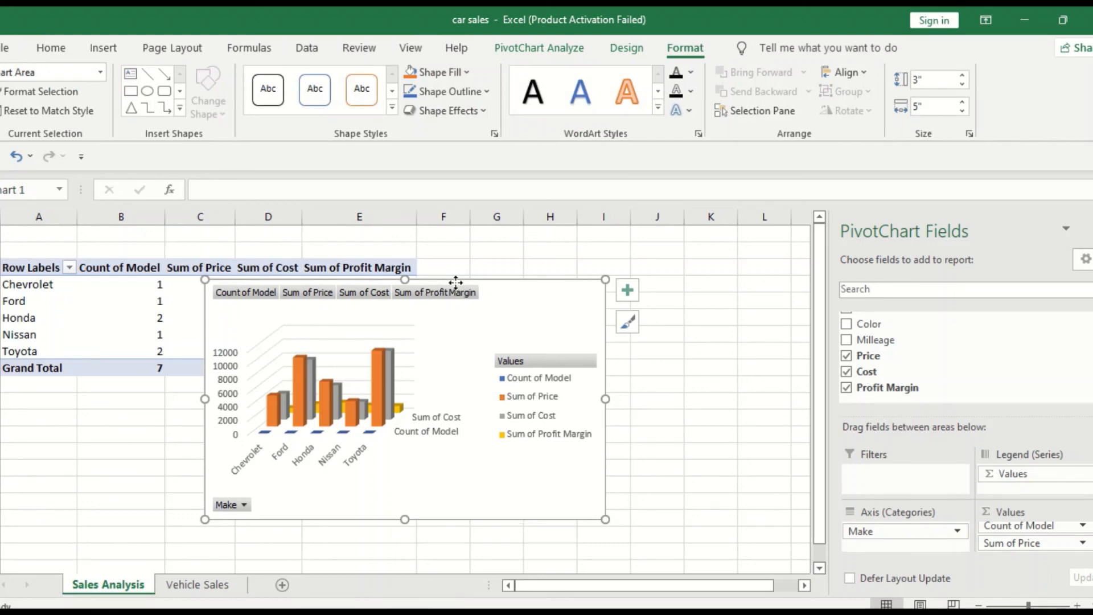
Step: Move the PivotChart below the PivotTable's Grand Total row, leaving a small gap and starting at column A
mouse_move(456, 285)
left_mouse_down()
mouse_move(495, 359)
mouse_move(554, 379)
mouse_move(528, 397)
mouse_move(489, 383)
left_mouse_up()
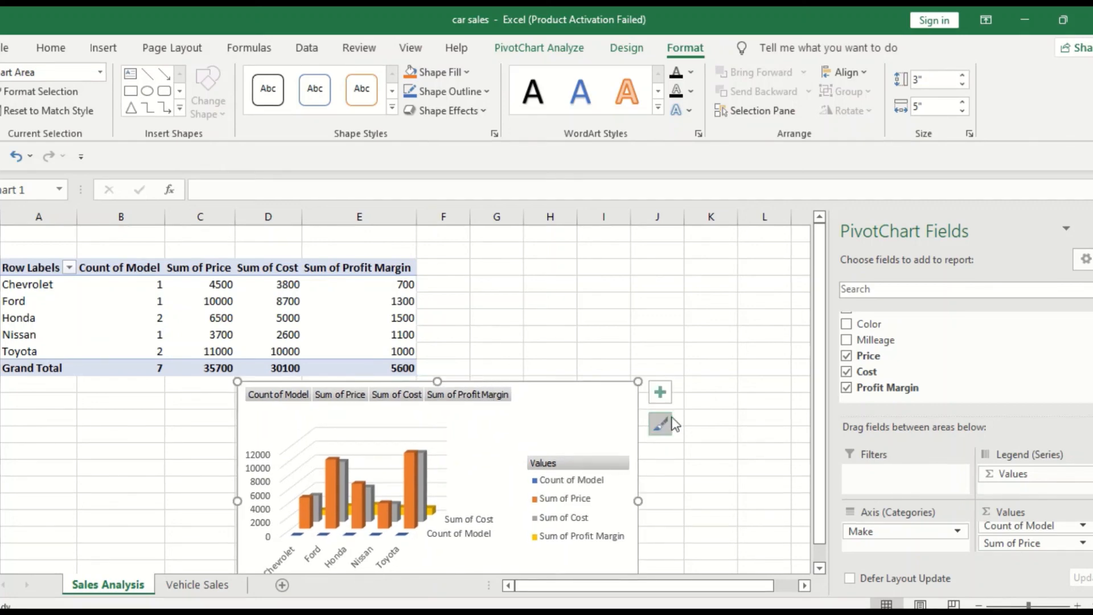
scroll(676, 432, "down", 2)
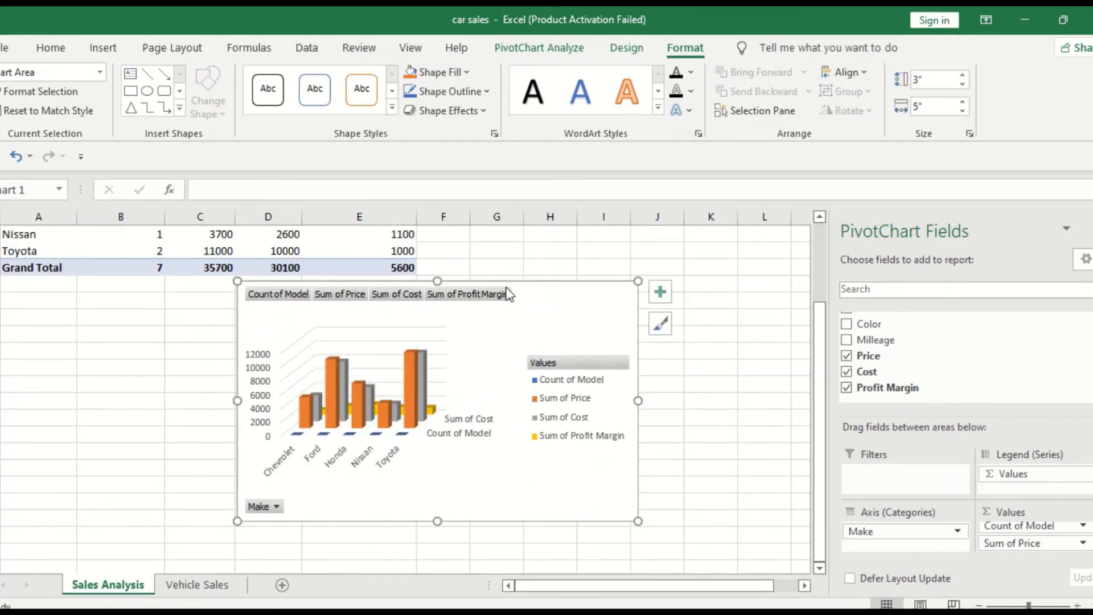
left_click_drag(506, 283, 478, 300)
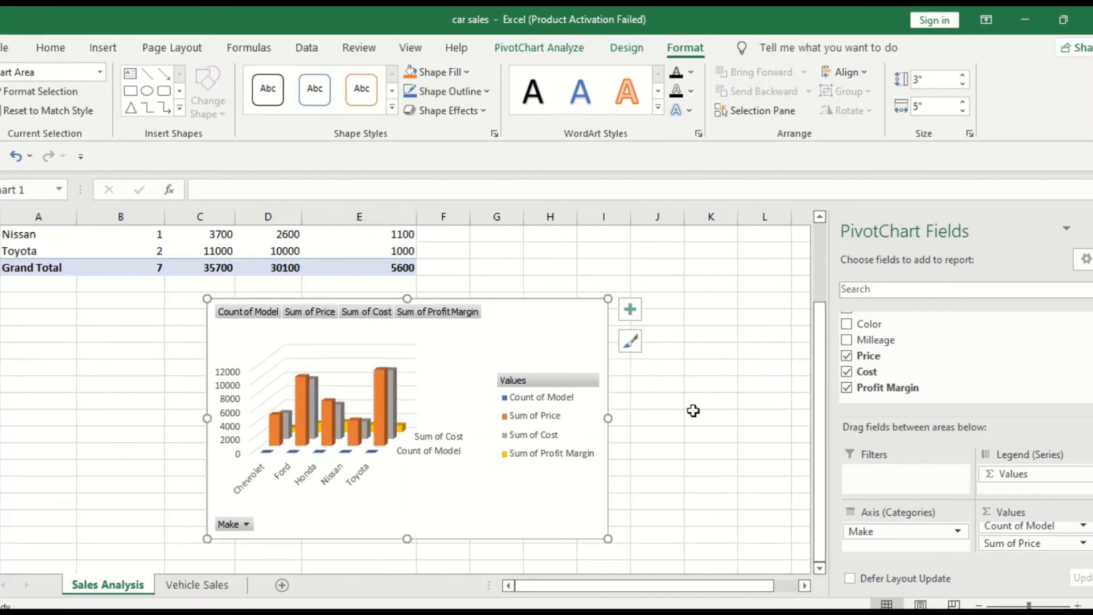
mouse_move(501, 306)
left_mouse_down()
mouse_move(496, 319)
mouse_move(313, 317)
left_mouse_up()
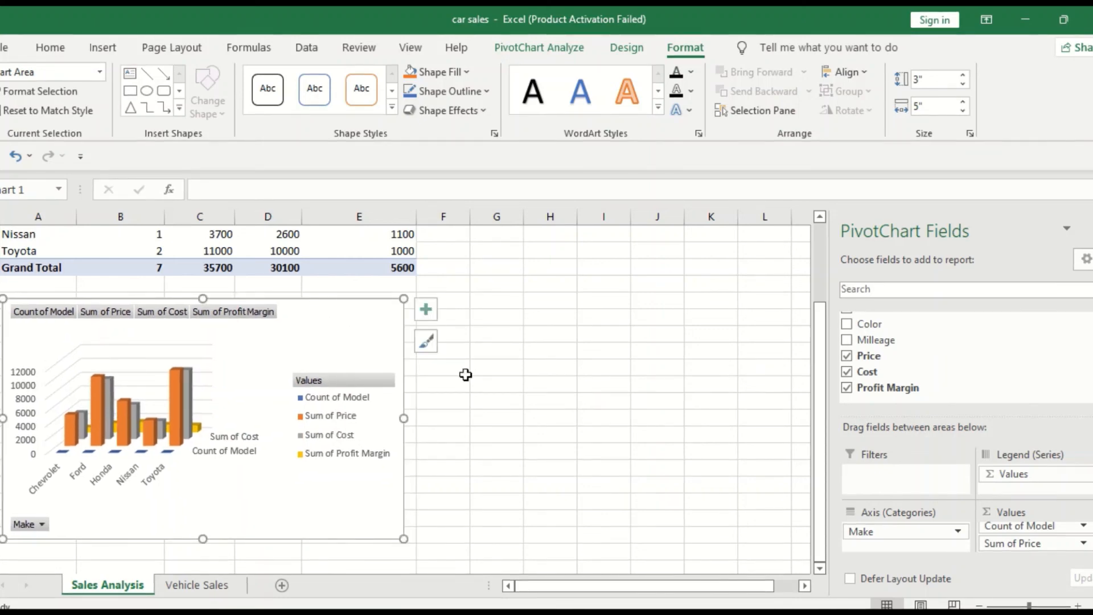